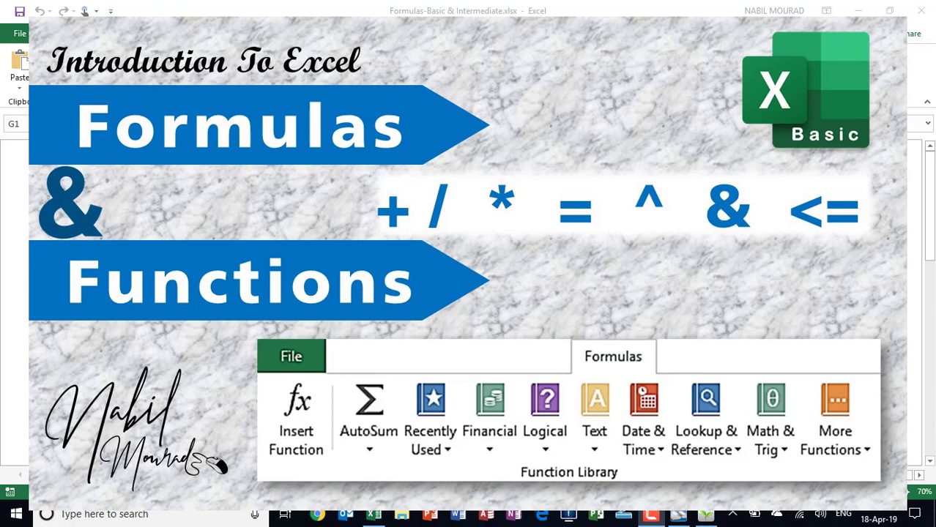
Switch from Excel to the Scan document-camera window
{"action": "left_click", "coordinate": [704, 517]}
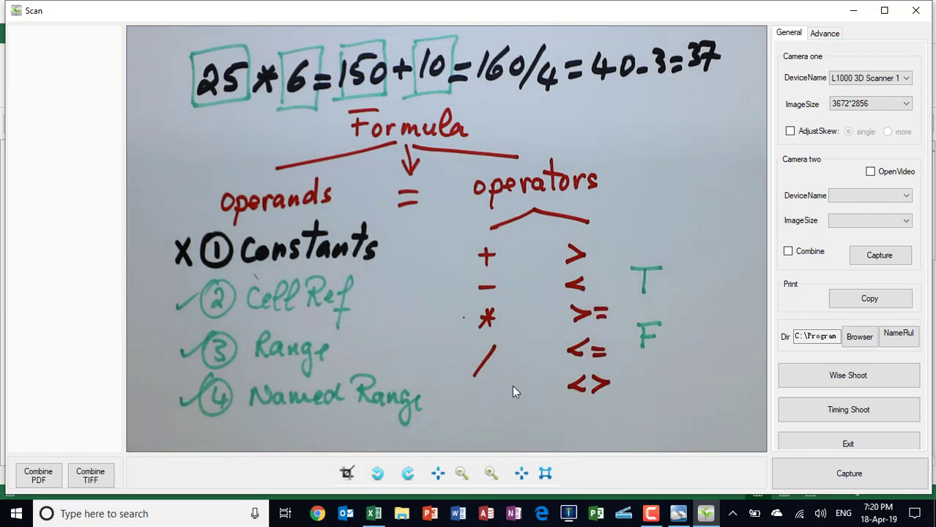
Return from the Scan window to the Excel workbook with Alt+Tab
{"action": "key", "text": "alt+Tab"}
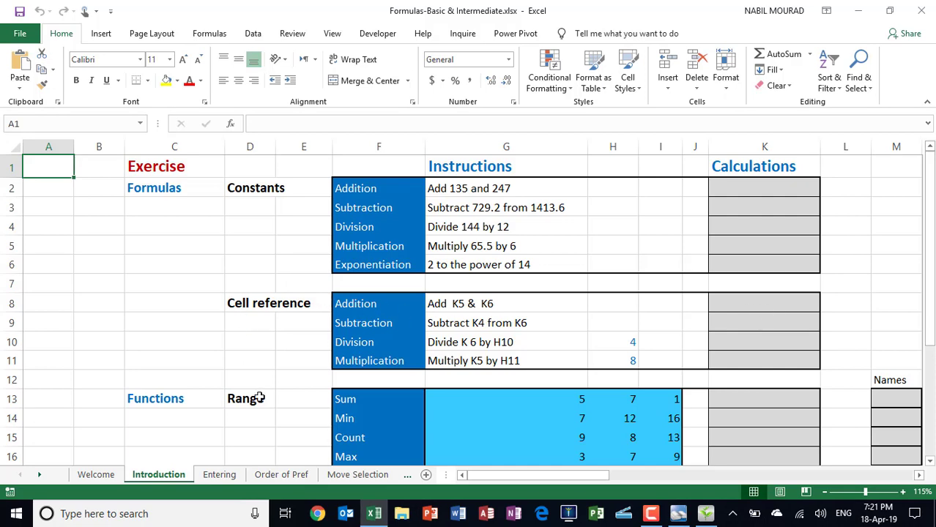
{"action": "scroll", "coordinate": [260, 397], "scroll_direction": "down", "scroll_amount": 2}
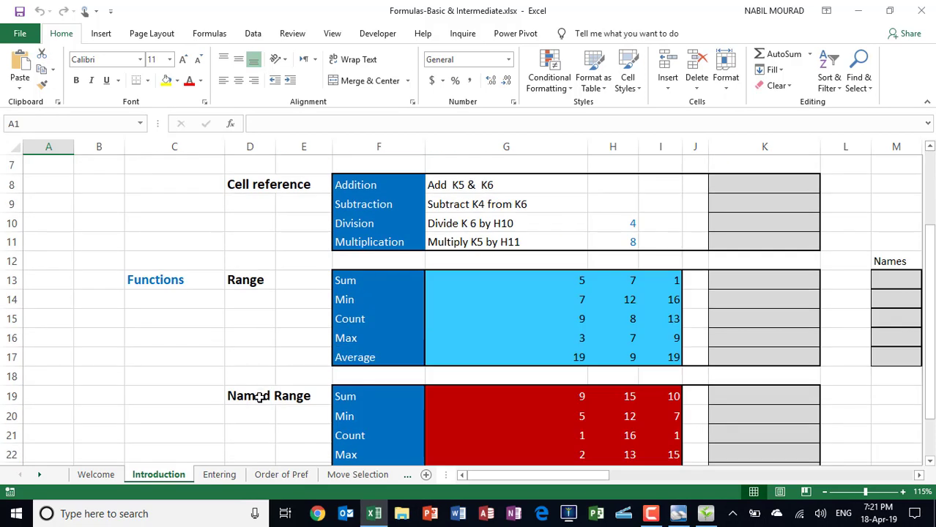
{"action": "scroll", "coordinate": [715, 372], "scroll_direction": "up", "scroll_amount": 2}
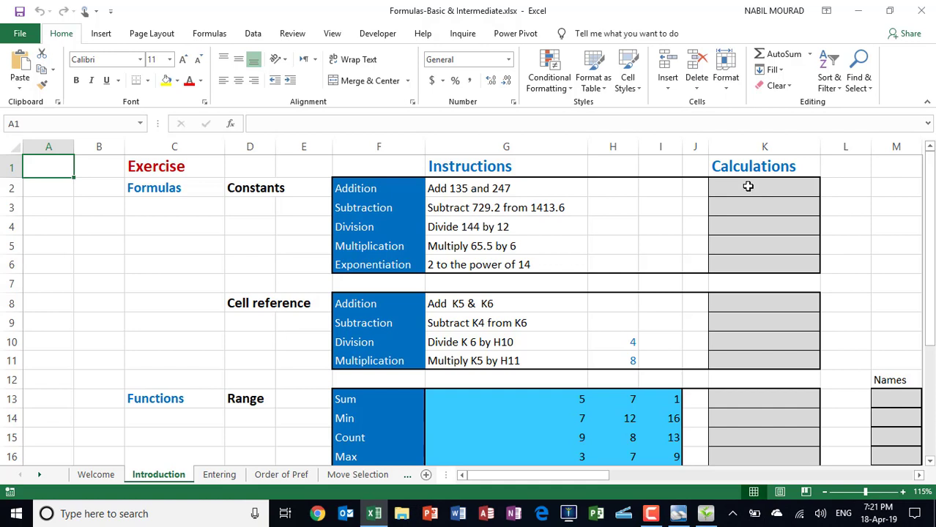
Enter =135+247 in K2 and =1413.6-729.2 in K3, giving 382 and 684.4
{"action": "left_click", "coordinate": [748, 187]}
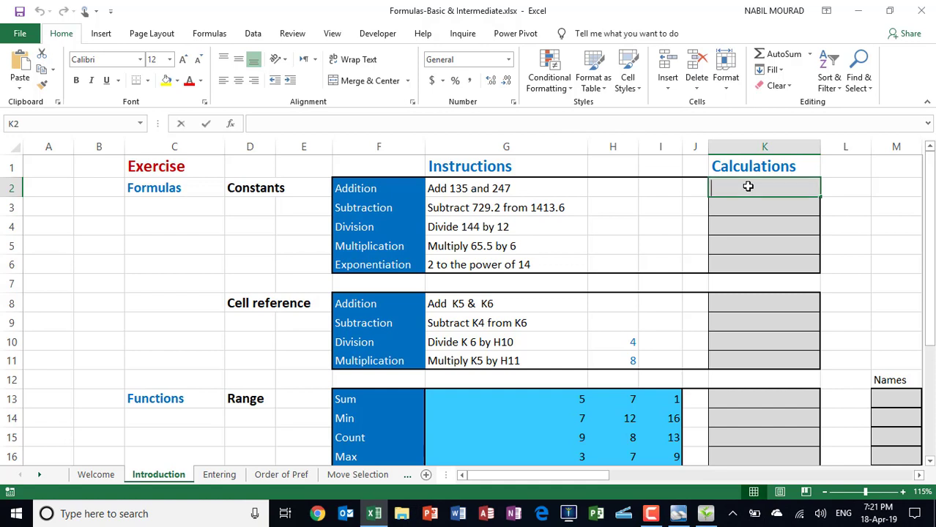
{"action": "type", "text": "=135+247"}
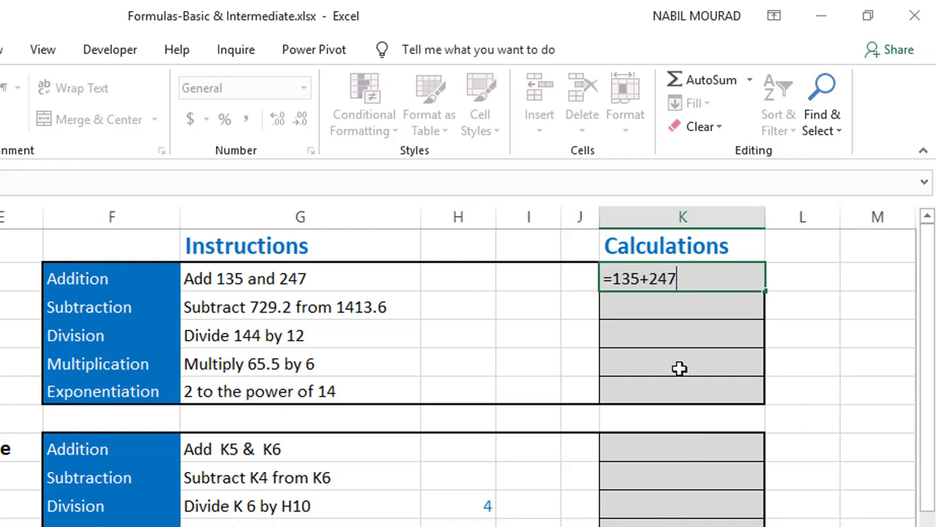
{"action": "key", "text": "Return"}
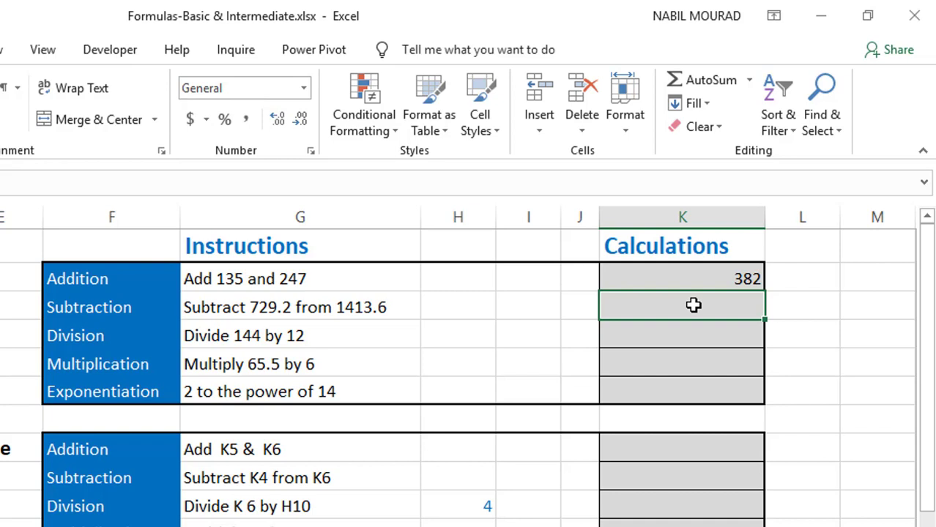
{"action": "type", "text": "="}
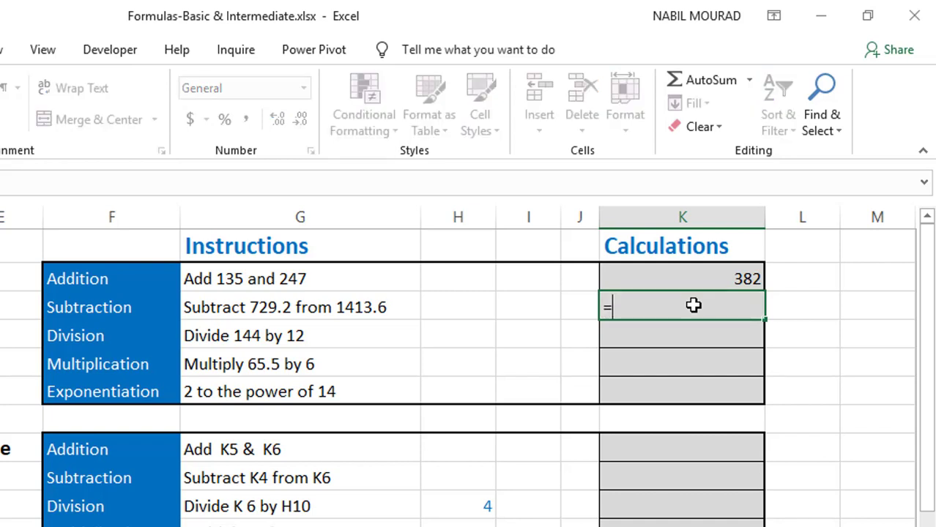
{"action": "type", "text": "1413.6-"}
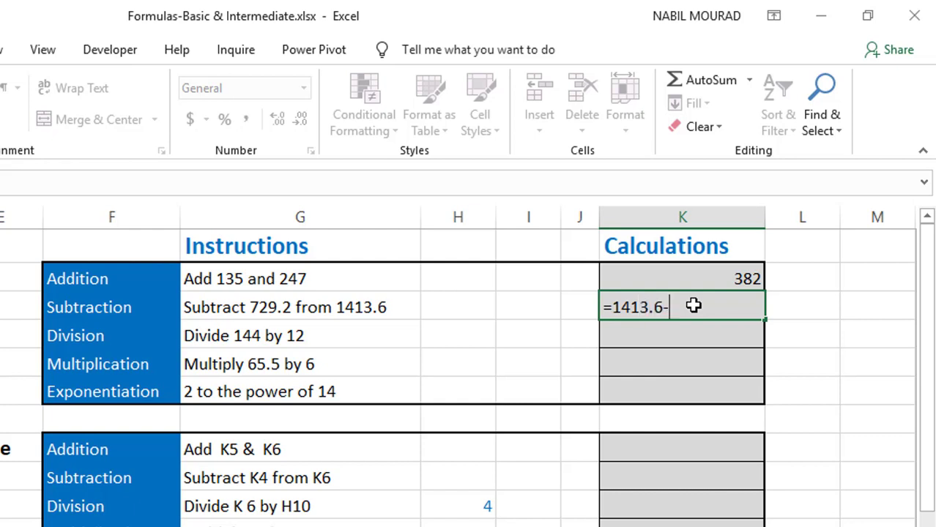
{"action": "type", "text": "729.2"}
{"action": "key", "text": "Return"}
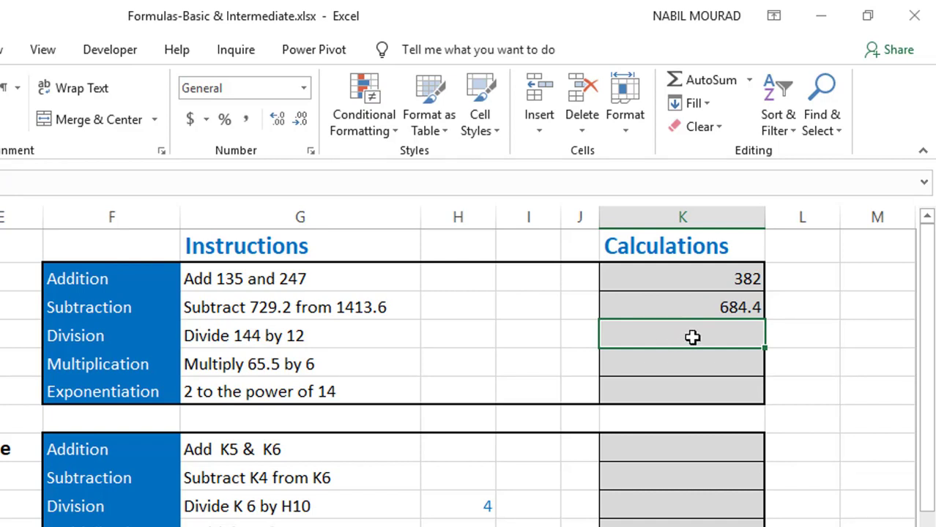
Enter =144/12, =65.5*6 and =2^14 in K4–K6, returning 12, 393 and 16384
{"action": "type", "text": "="}
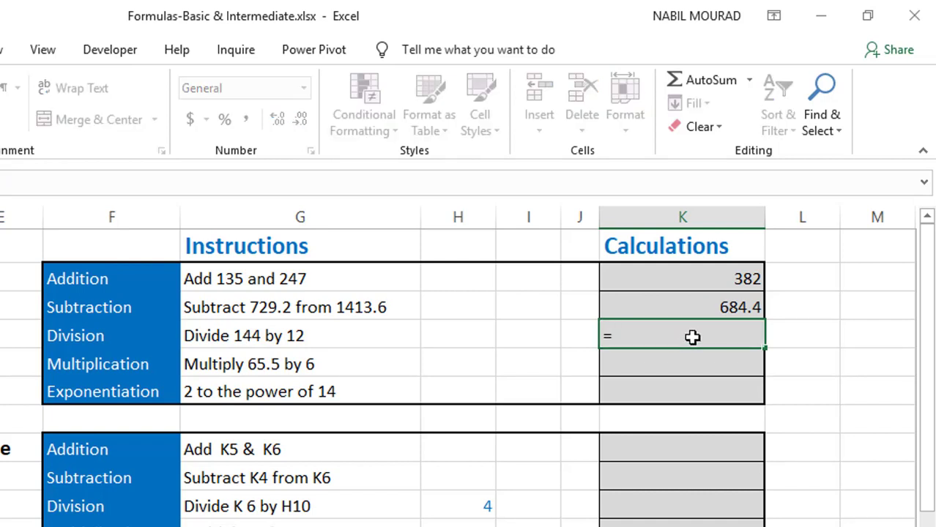
{"action": "type", "text": "144/12"}
{"action": "key", "text": "Return"}
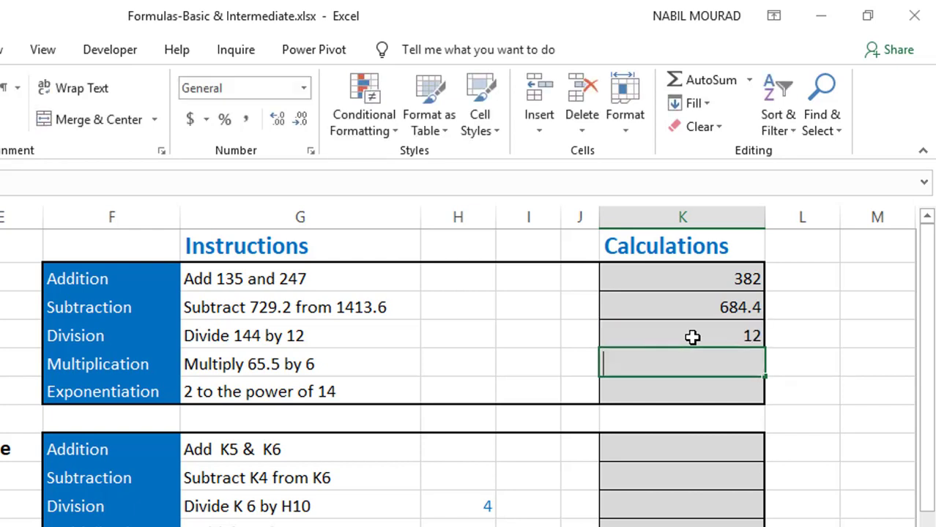
{"action": "type", "text": "="}
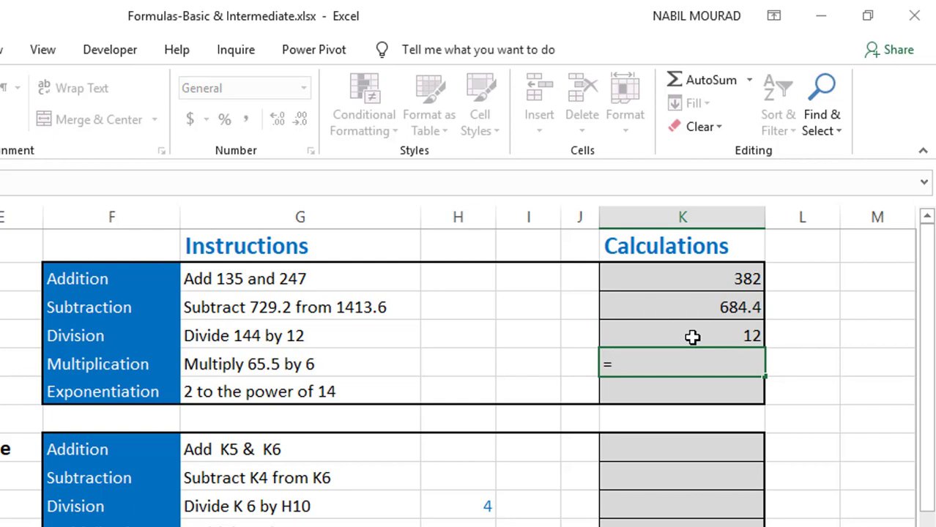
{"action": "type", "text": "65.5*6"}
{"action": "key", "text": "Return"}
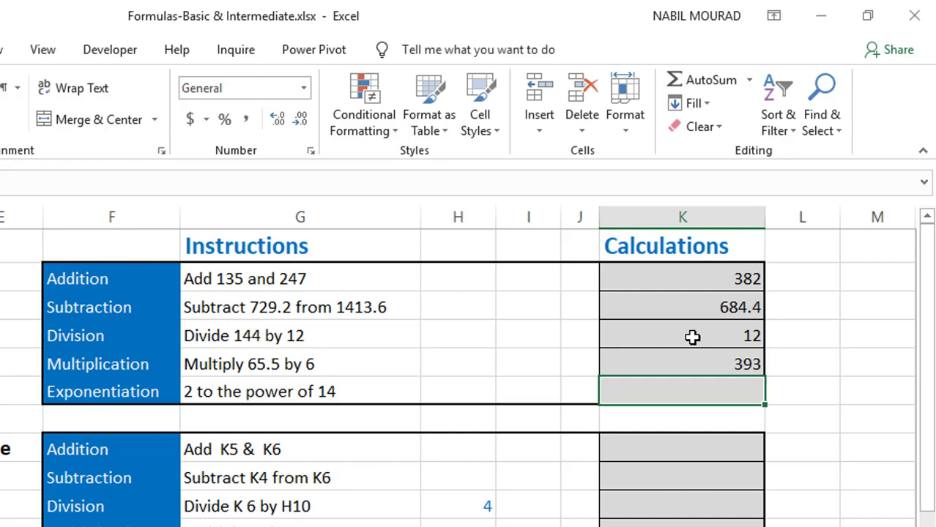
{"action": "type", "text": "="}
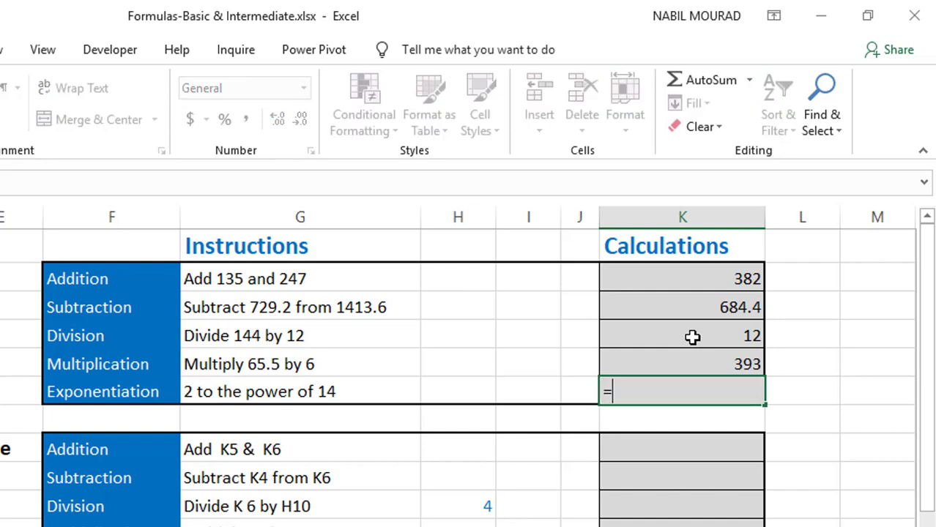
{"action": "type", "text": "2^14"}
{"action": "key", "text": "Return"}
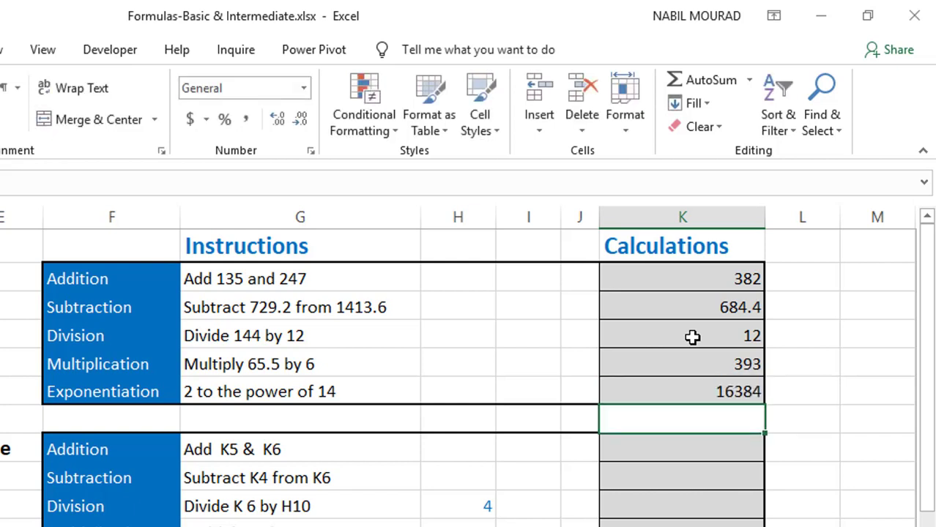
Enter =k5+k6 in K8 for the cell-reference addition, giving 16777
{"action": "left_click", "coordinate": [660, 454]}
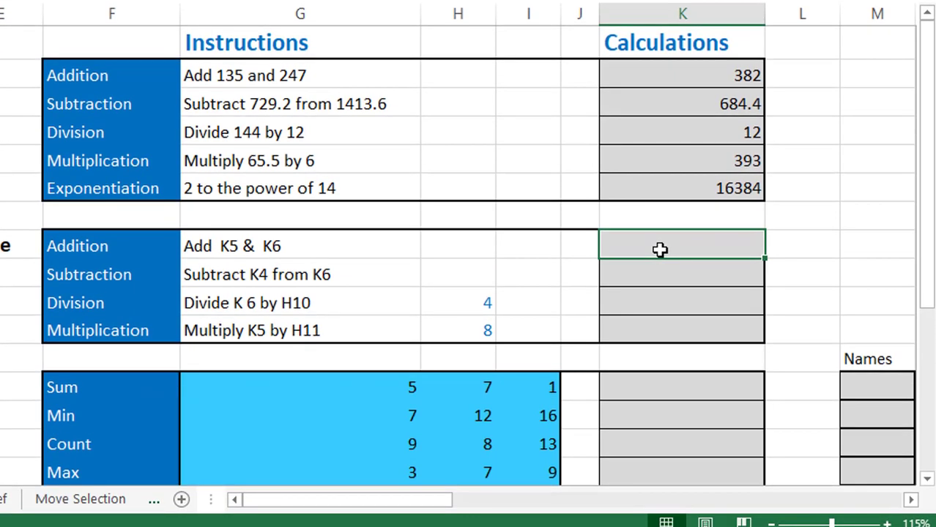
{"action": "type", "text": "="}
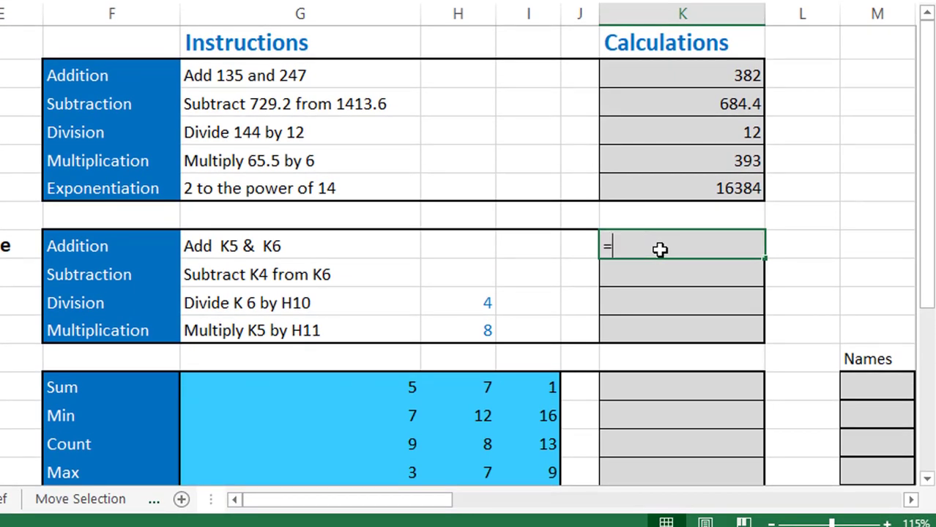
{"action": "type", "text": "k5+k6"}
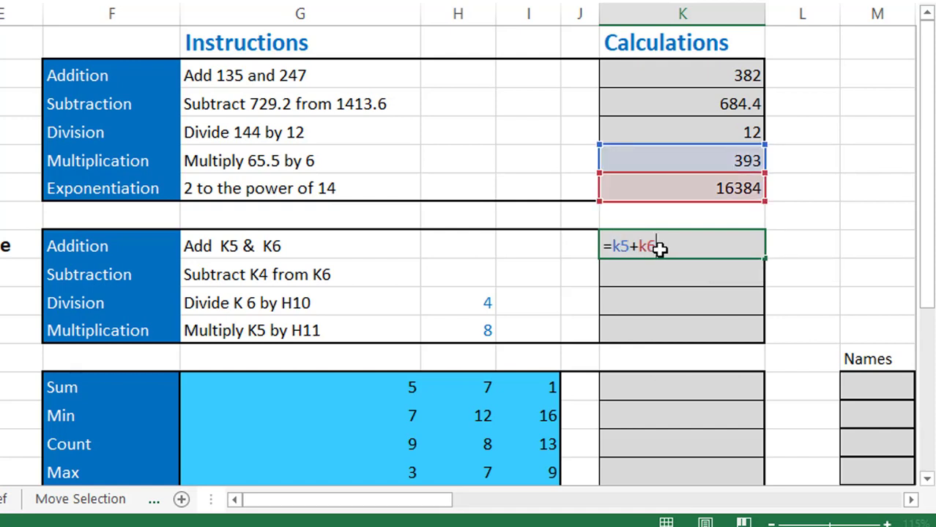
{"action": "key", "text": "Return"}
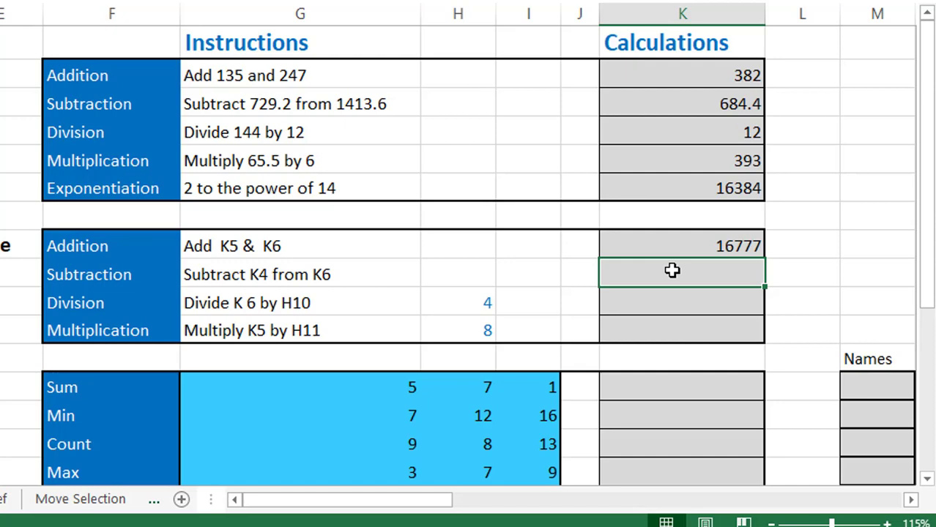
Build =K6-K4 in K9 by selecting cells, fixing stray references, so it returns 16372
{"action": "type", "text": "="}
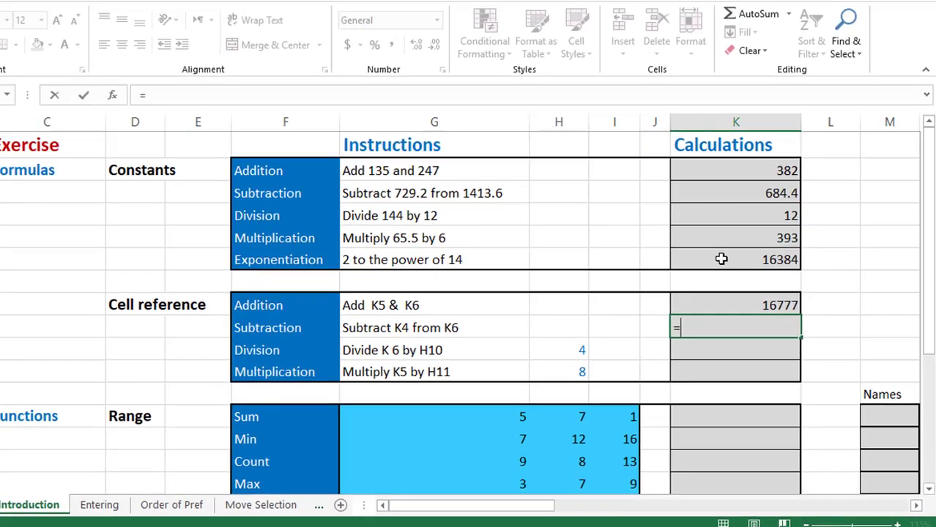
{"action": "left_click", "coordinate": [664, 189]}
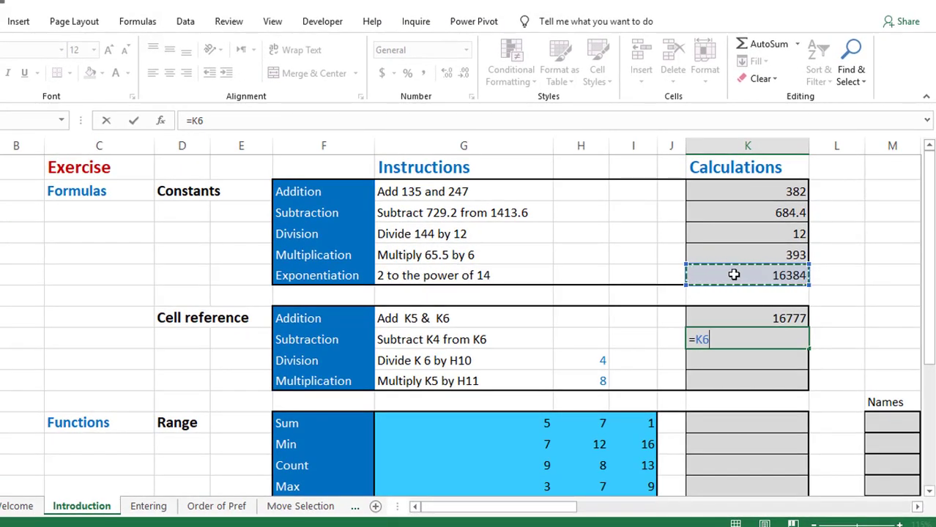
{"action": "type", "text": "-"}
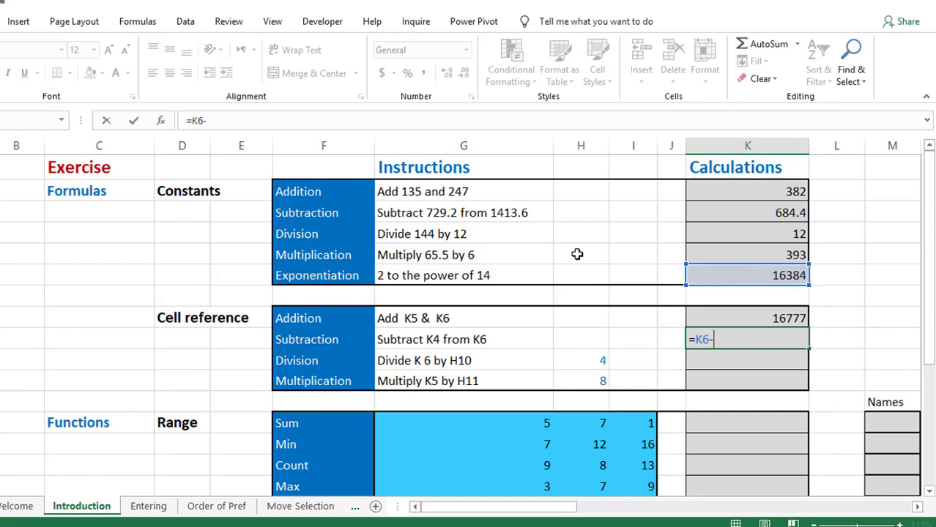
{"action": "left_click", "coordinate": [182, 277]}
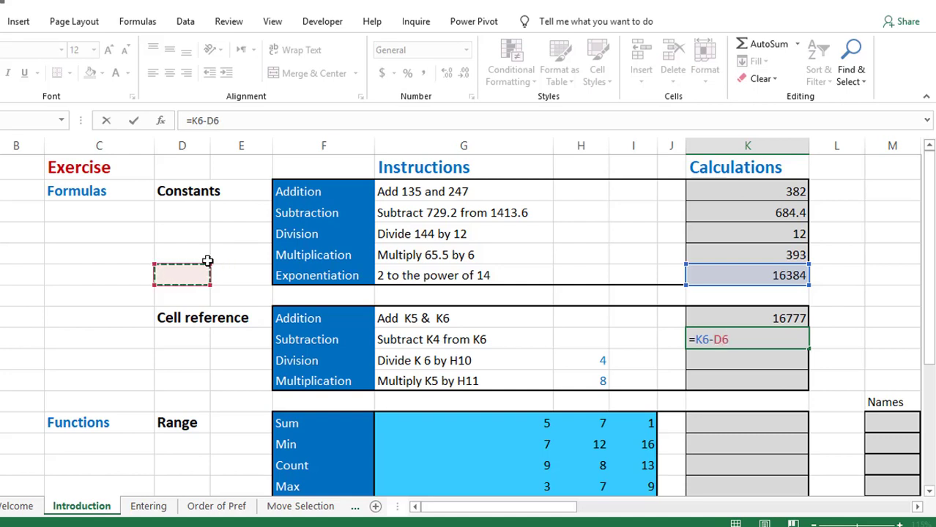
{"action": "key", "text": "BackSpace"}
{"action": "key", "text": "BackSpace"}
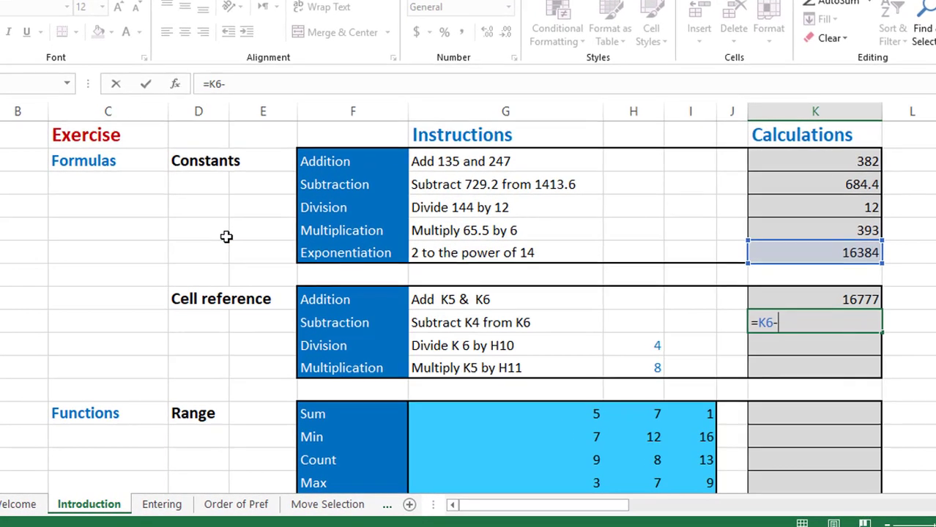
{"action": "left_click", "coordinate": [623, 183]}
{"action": "left_click", "coordinate": [565, 230]}
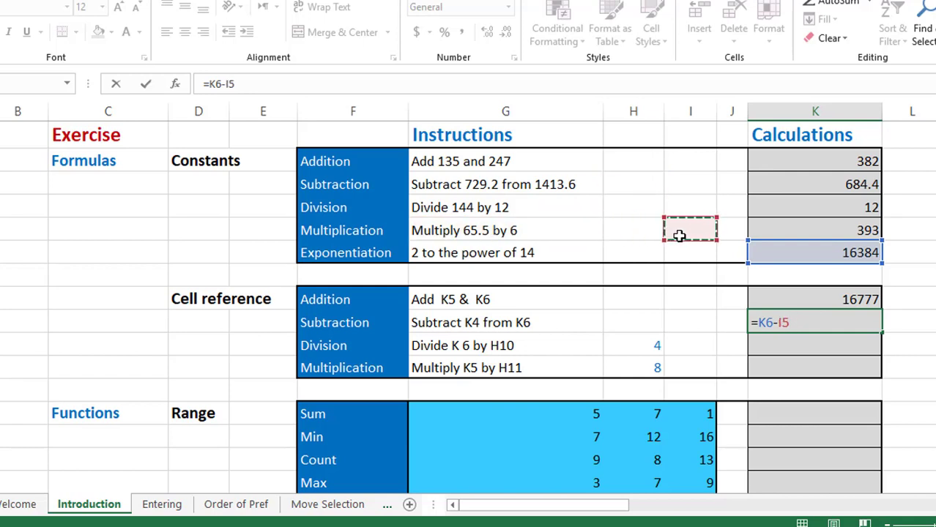
{"action": "left_click", "coordinate": [797, 211]}
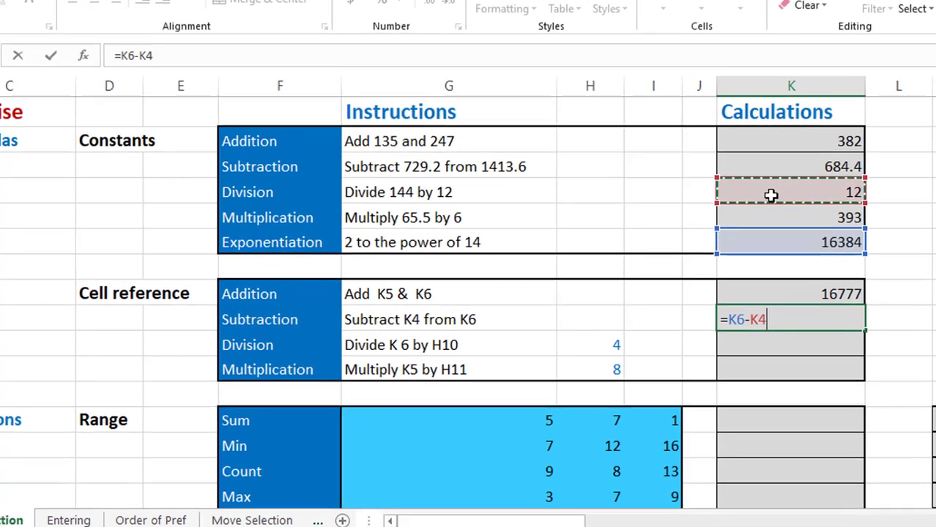
{"action": "key", "text": "Return"}
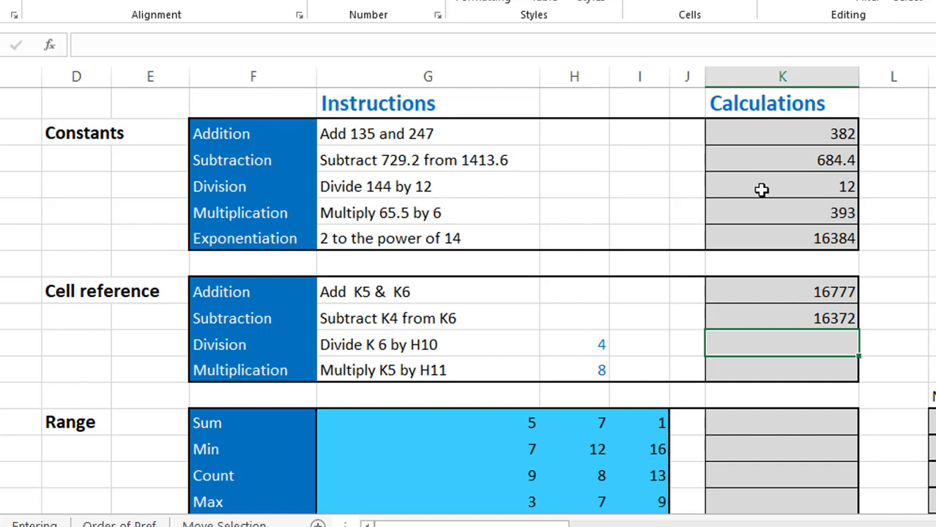
Enter =K6/H10 in K10 for the cell-reference division, returning 4096
{"action": "type", "text": "="}
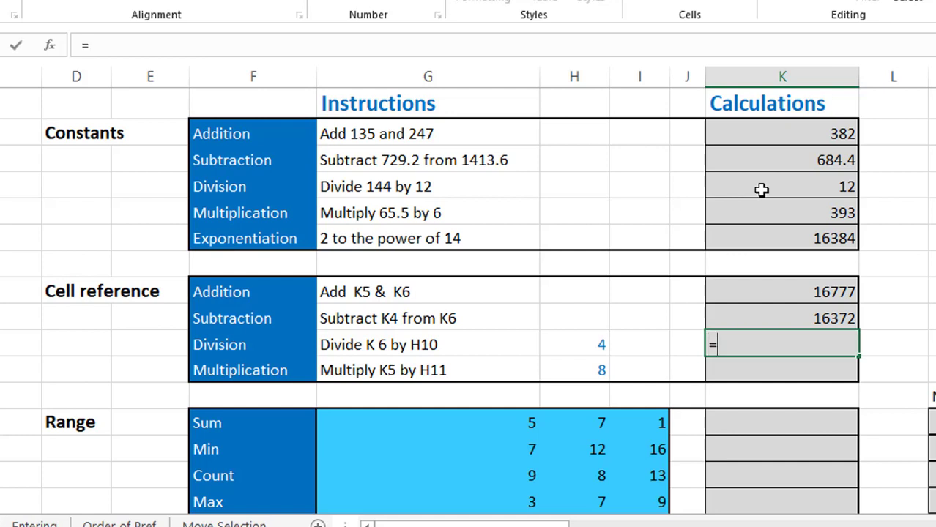
{"action": "left_click", "coordinate": [790, 242]}
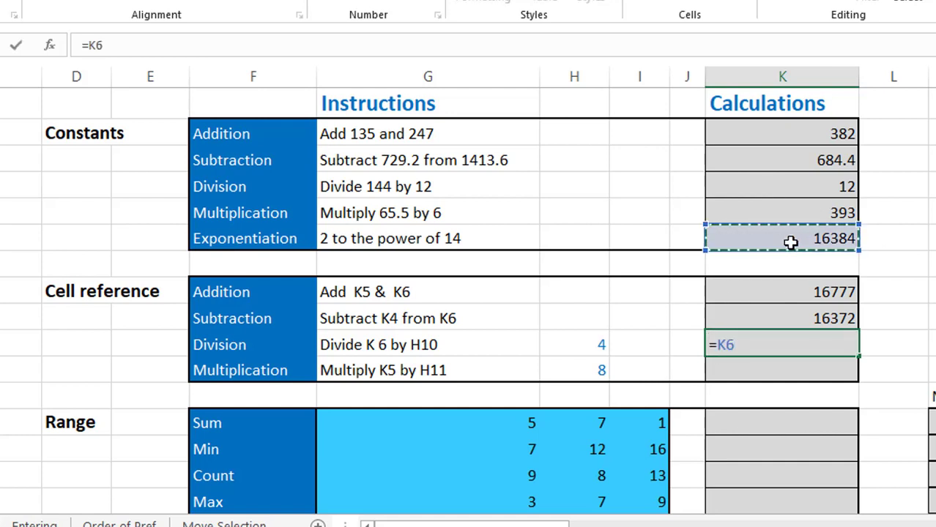
{"action": "type", "text": "/"}
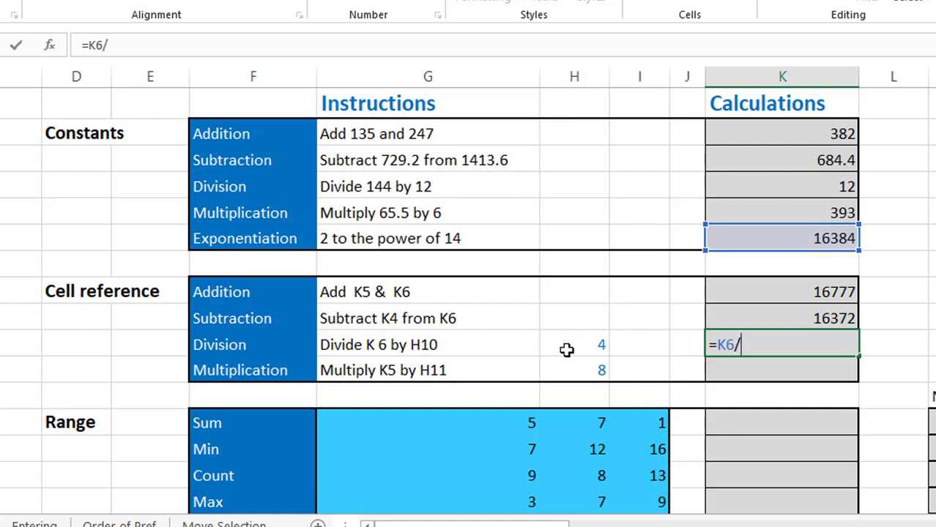
{"action": "left_click", "coordinate": [567, 349]}
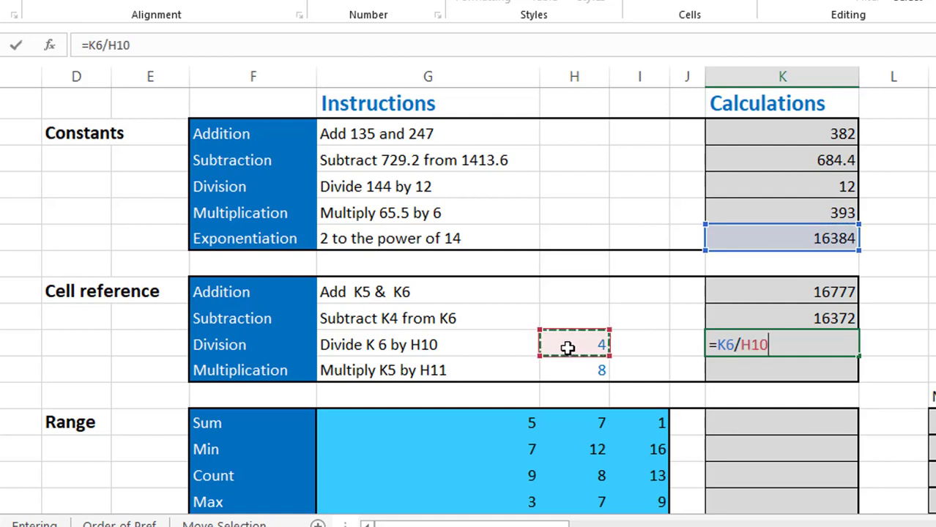
{"action": "key", "text": "ctrl+Return"}
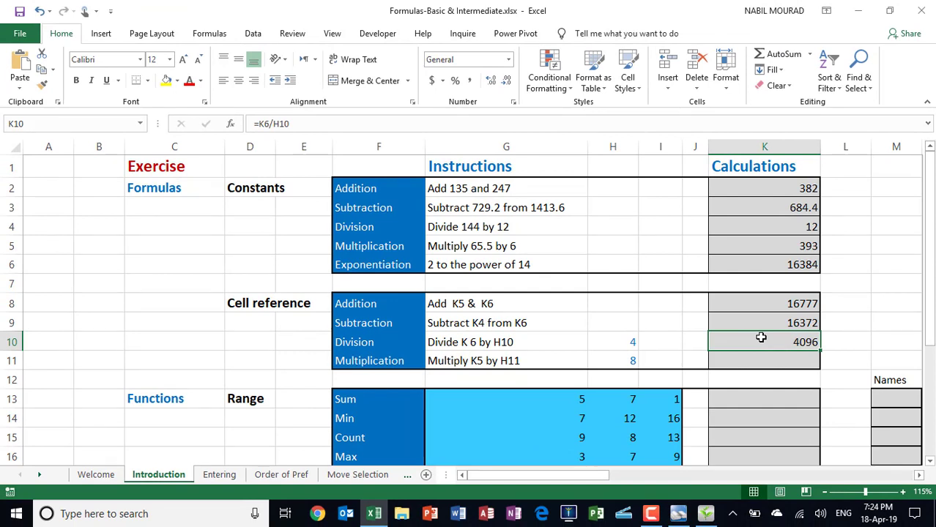
Reopen K10's formula to show its coloured references, then commit it again
{"action": "key", "text": "F2"}
{"action": "double_click", "coordinate": [760, 336]}
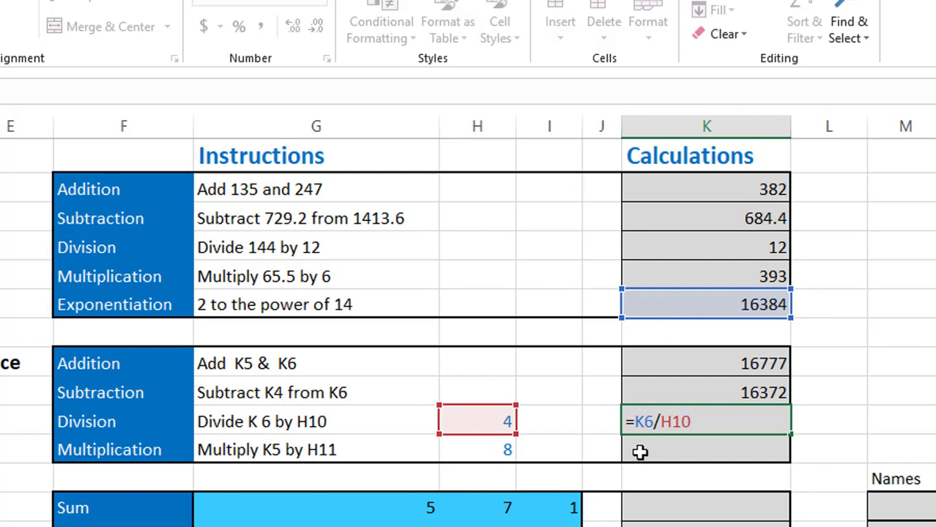
{"action": "left_click_drag", "start_coordinate": [516, 423], "coordinate": [485, 408]}
{"action": "key", "text": "Return"}
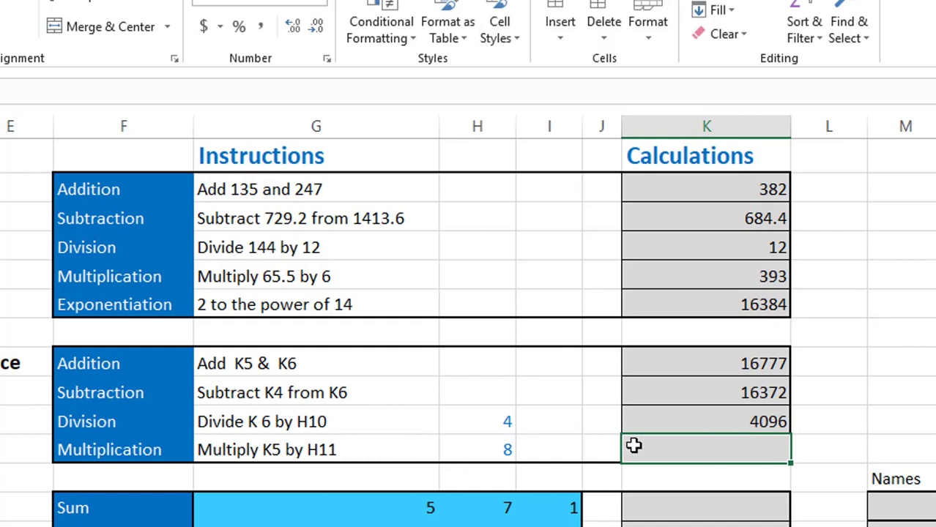
Enter =K5*H11 in K11 by selecting both cells, returning 3144
{"action": "type", "text": "="}
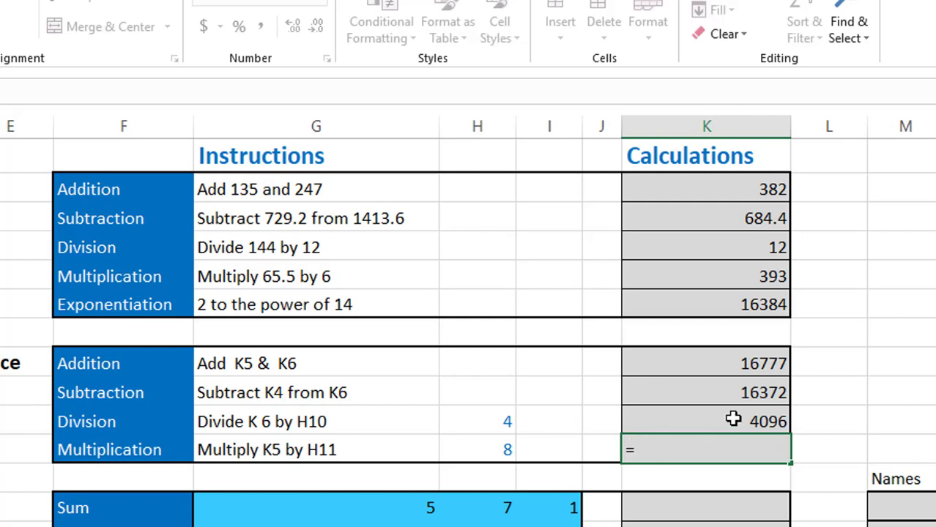
{"action": "left_click", "coordinate": [706, 272]}
{"action": "type", "text": "*"}
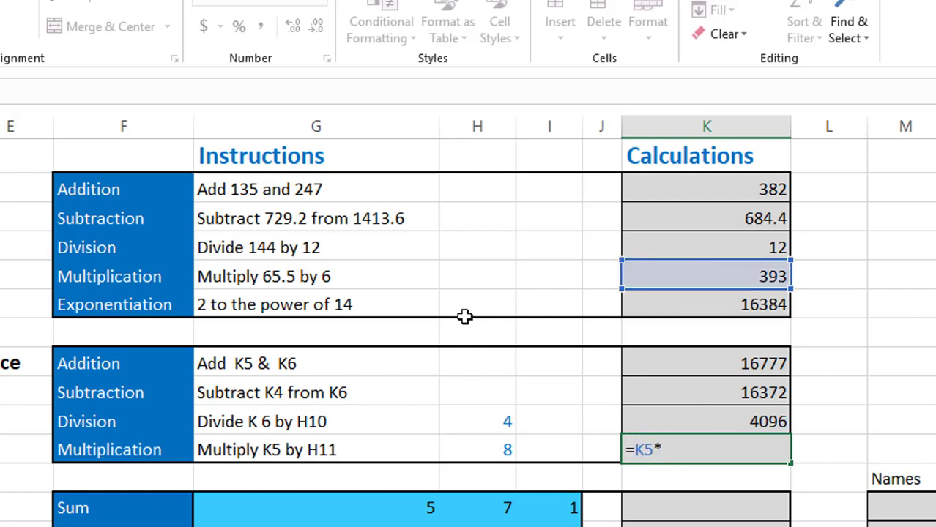
{"action": "left_click", "coordinate": [491, 451]}
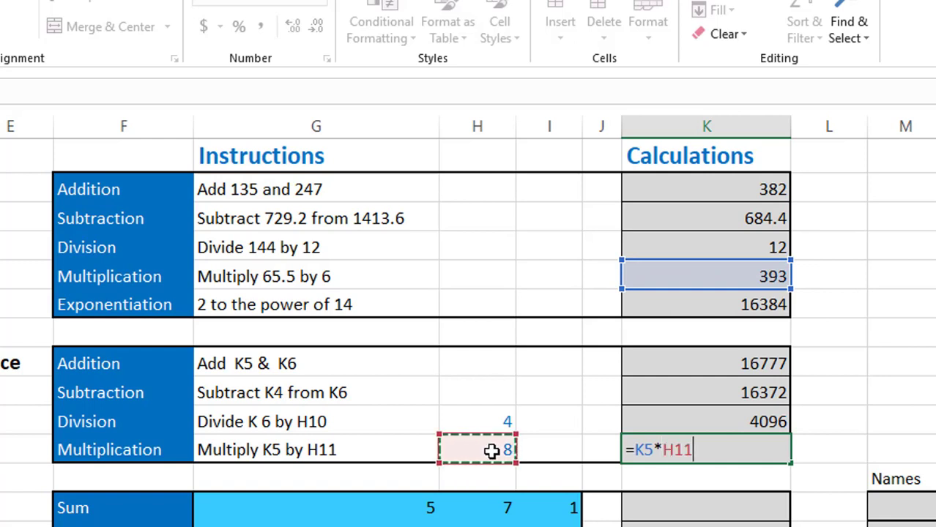
{"action": "key", "text": "ctrl+Return"}
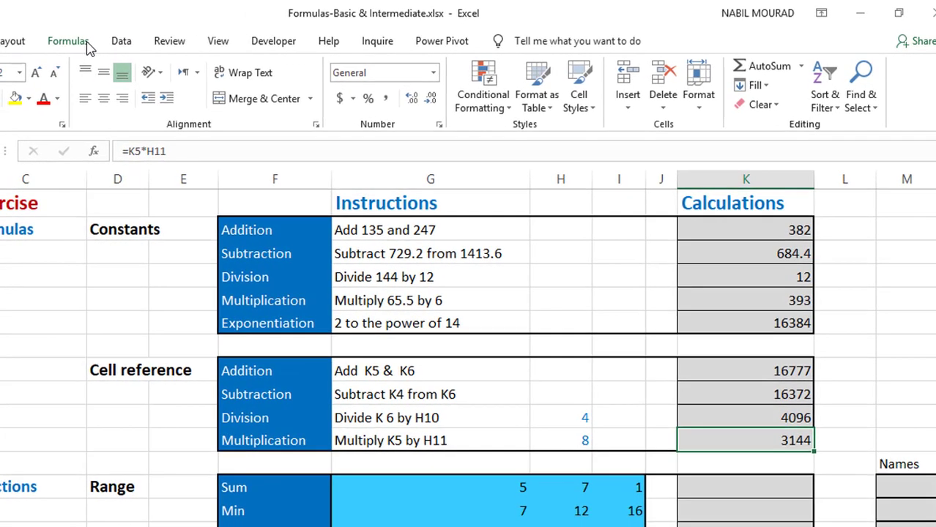
Trace K11's precedents from the Formulas tab, then remove the arrows
{"action": "left_click", "coordinate": [17, 43]}
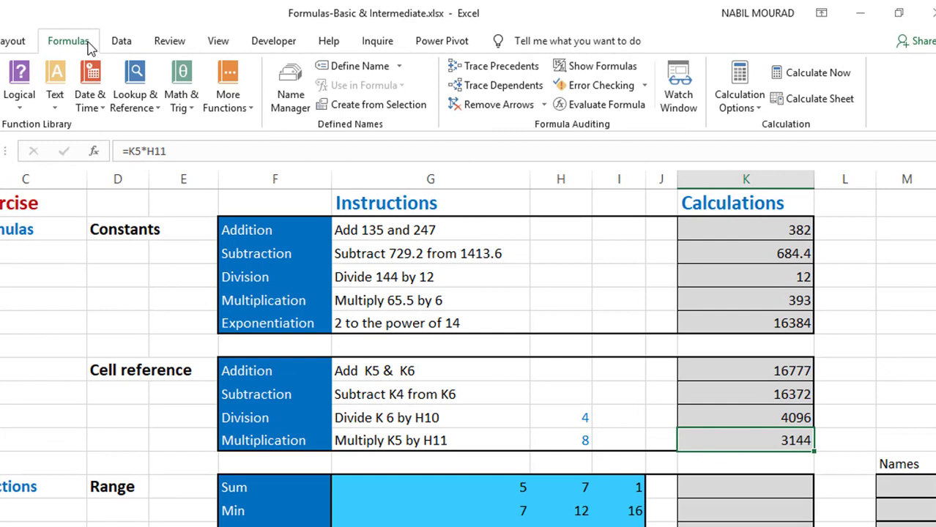
{"action": "left_click", "coordinate": [490, 76]}
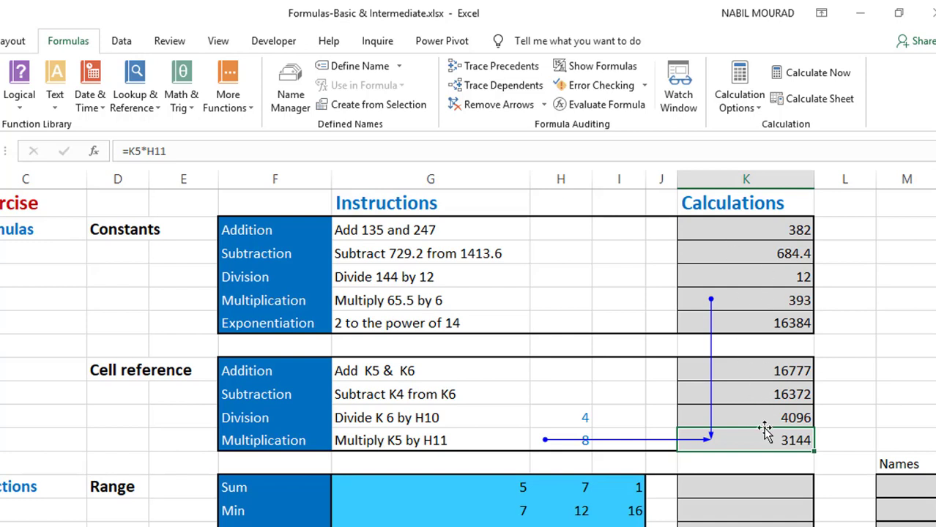
{"action": "left_click", "coordinate": [501, 106]}
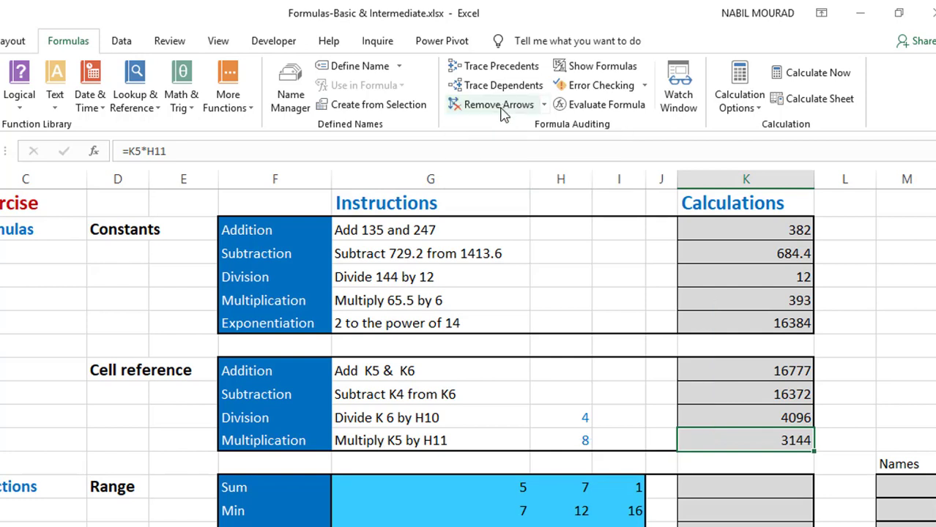
{"action": "scroll", "coordinate": [755, 408], "scroll_direction": "down", "scroll_amount": 2}
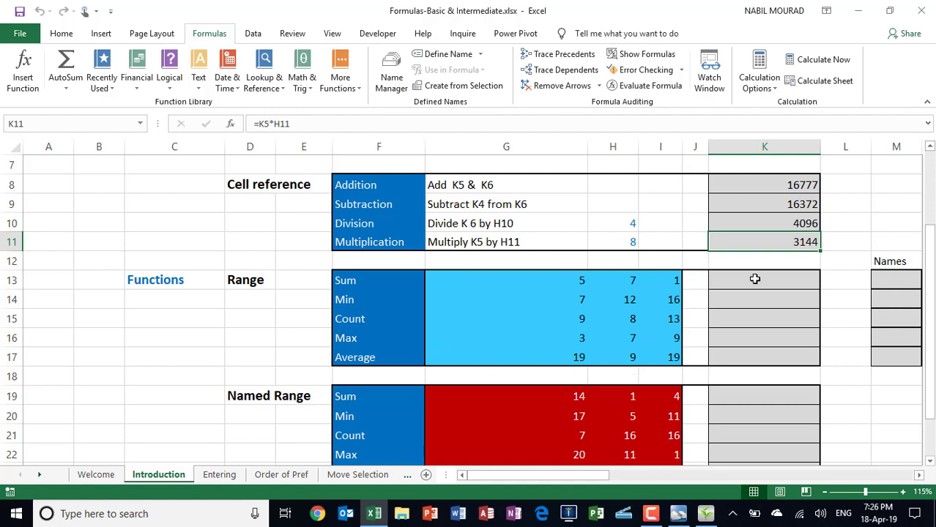
Enter =SUM(G13:I17) in K13 to total the blue range, showing 144
{"action": "left_click", "coordinate": [755, 279]}
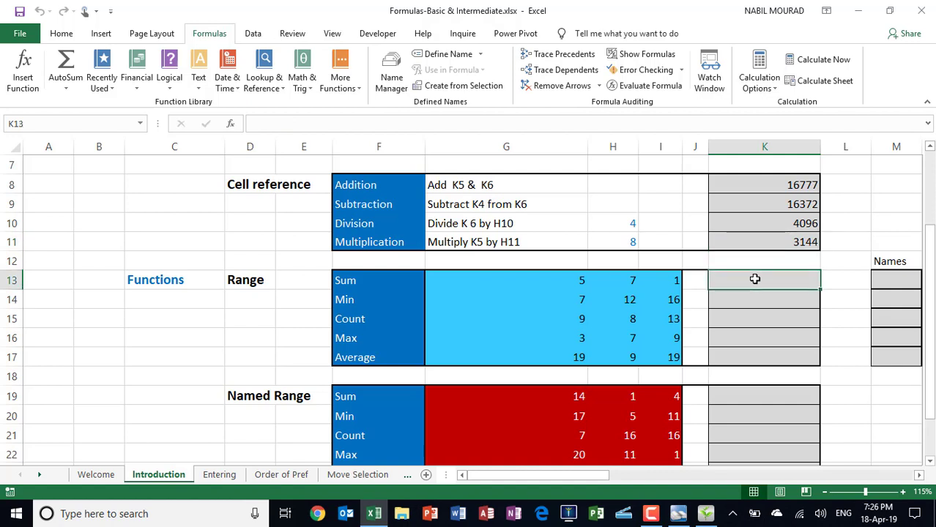
{"action": "type", "text": "=sum"}
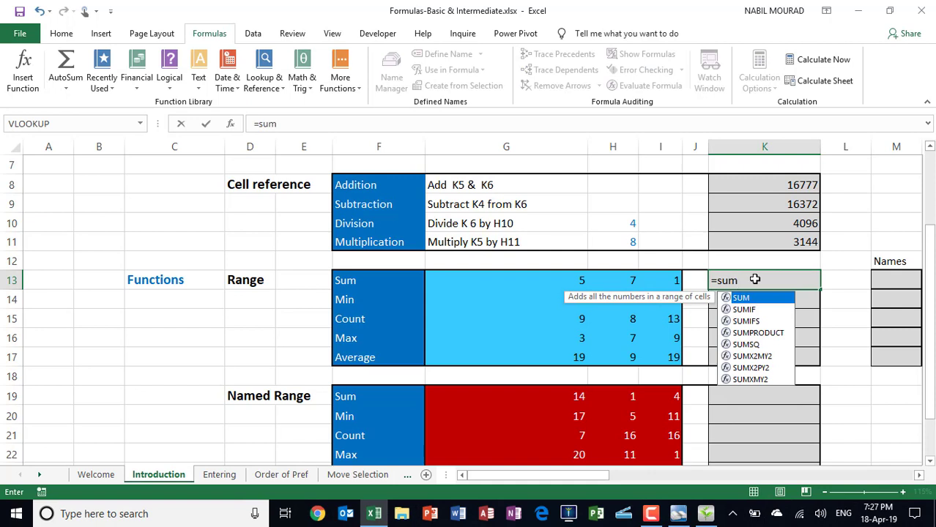
{"action": "key", "text": "Tab"}
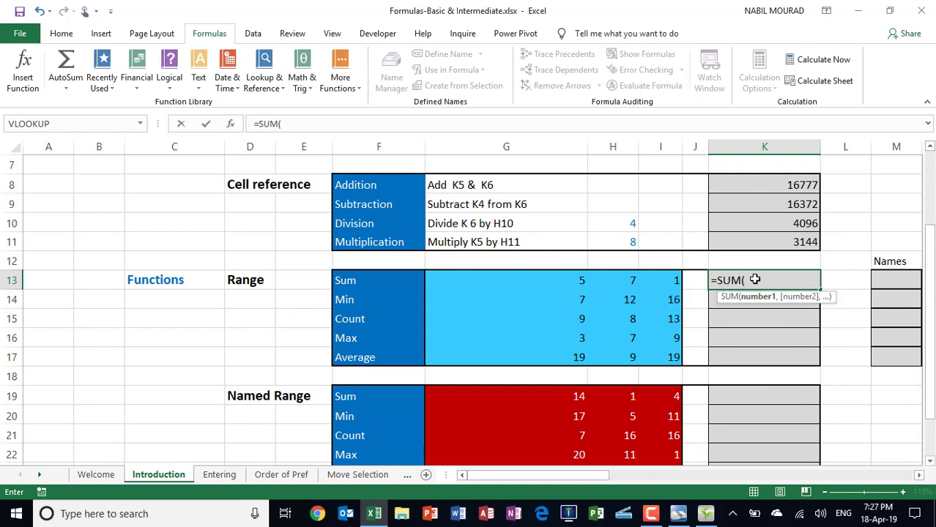
{"action": "left_click", "coordinate": [523, 282]}
{"action": "left_click_drag", "start_coordinate": [523, 282], "coordinate": [654, 364]}
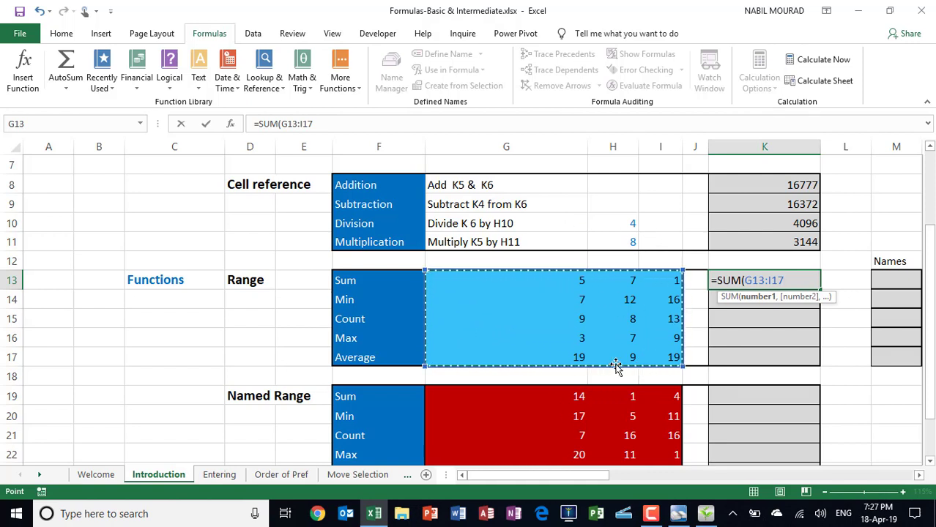
{"action": "type", "text": ")"}
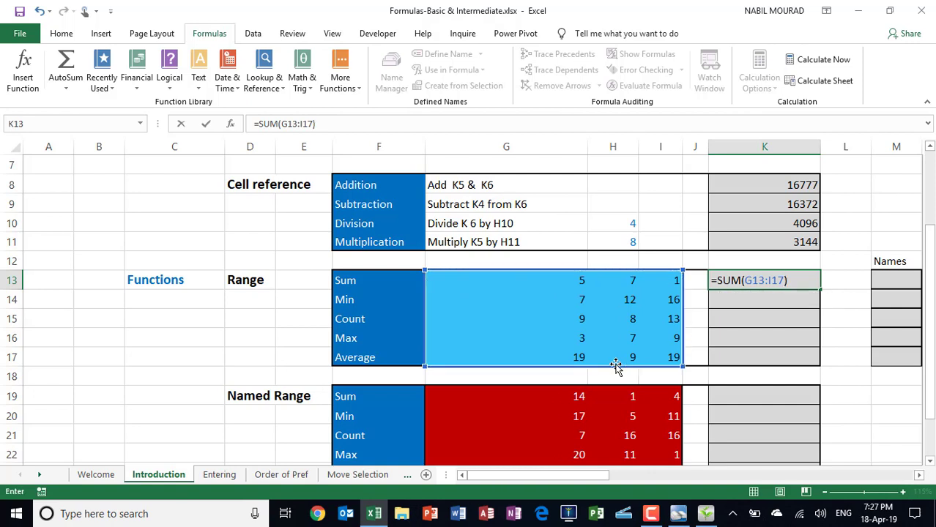
{"action": "key", "text": "Return"}
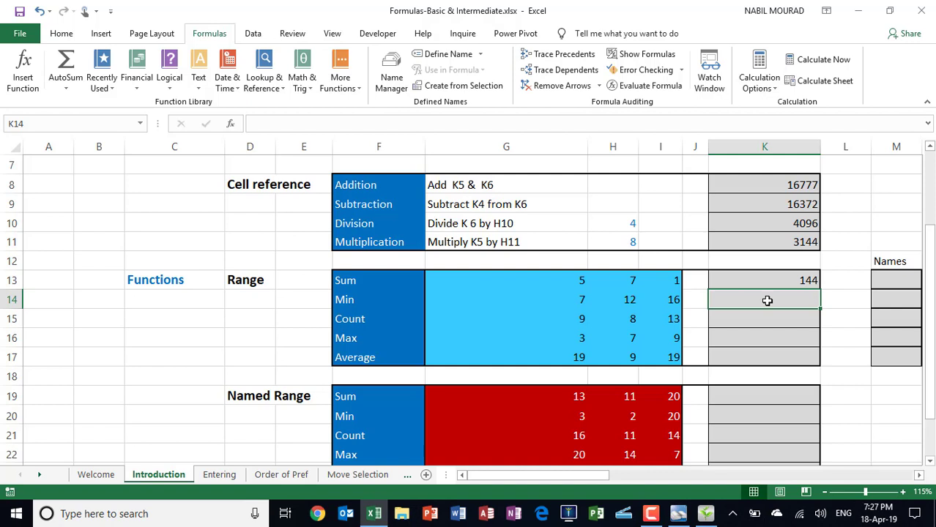
Enter =MIN(G13:I17) in K14, returning 1
{"action": "type", "text": "=min"}
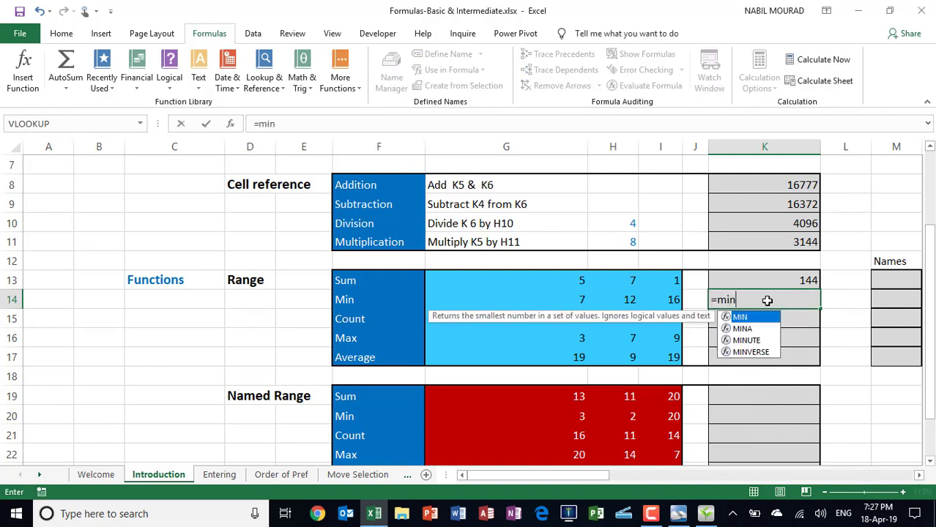
{"action": "key", "text": "Tab"}
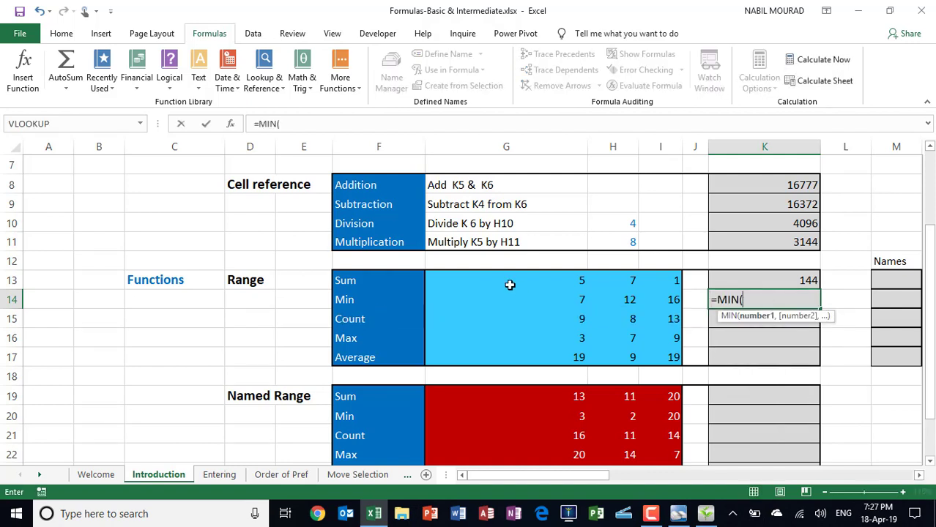
{"action": "left_click_drag", "start_coordinate": [510, 284], "coordinate": [668, 362]}
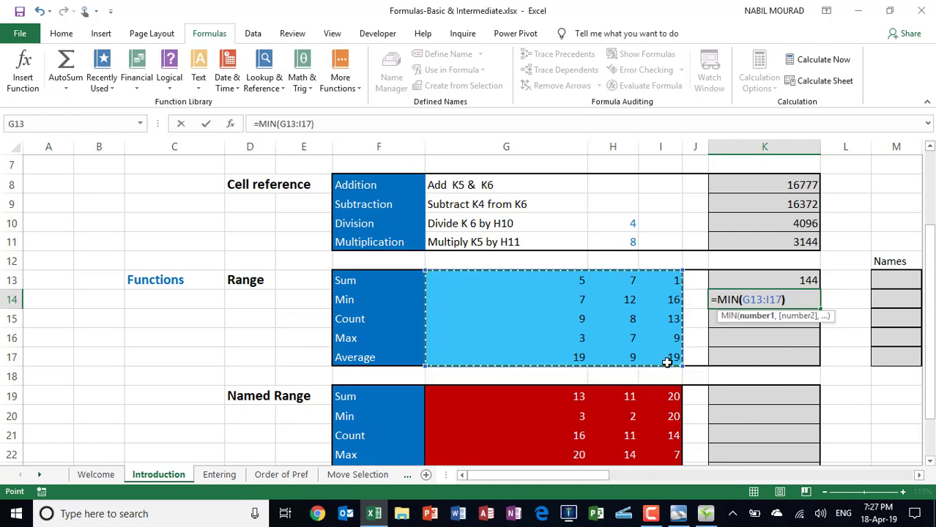
{"action": "key", "text": "Return"}
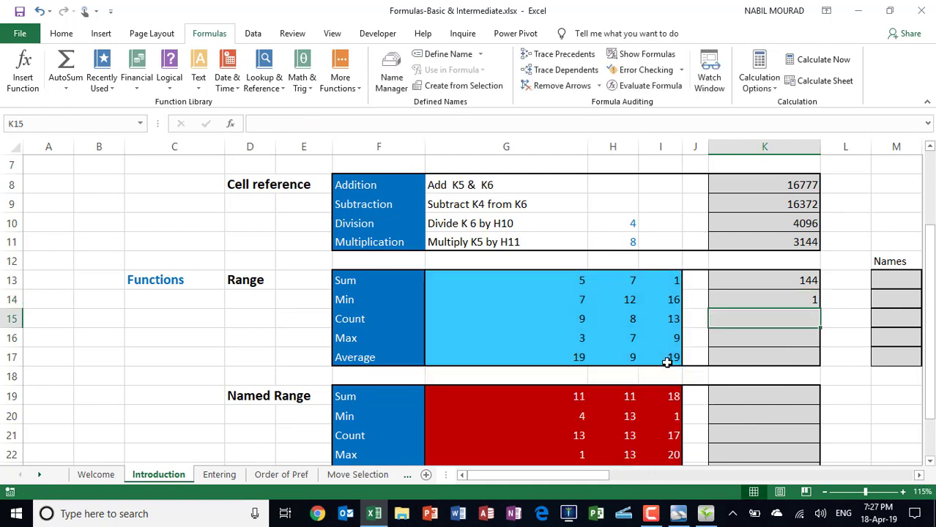
Test I13 with the value 500, then undo to restore 1
{"action": "left_click", "coordinate": [671, 280]}
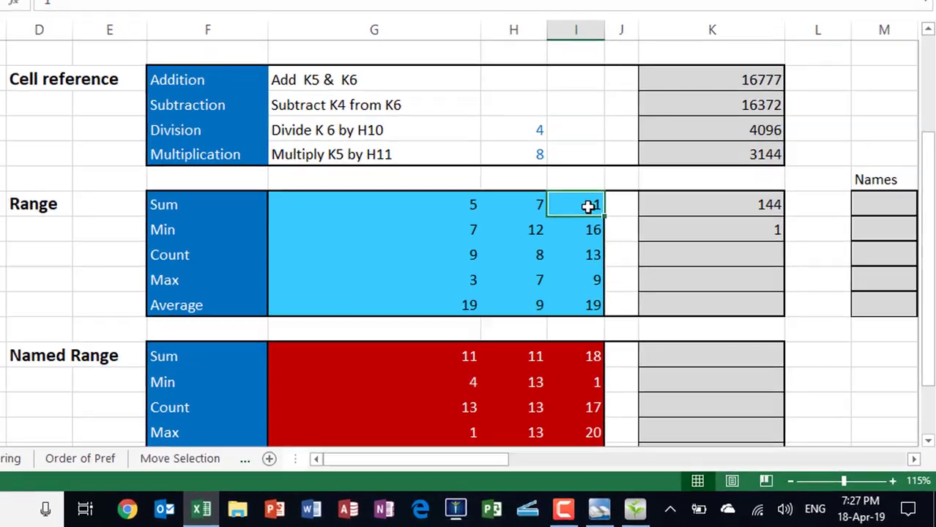
{"action": "type", "text": "500"}
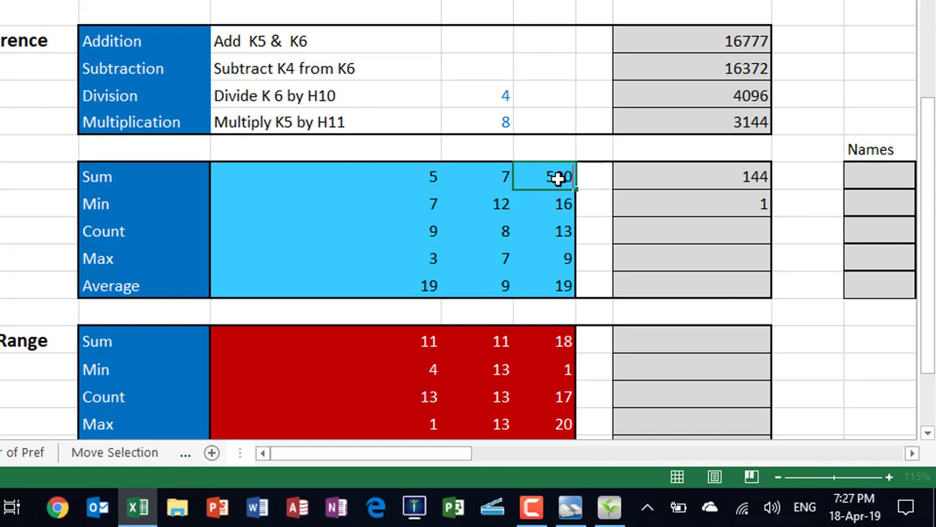
{"action": "key", "text": "Return"}
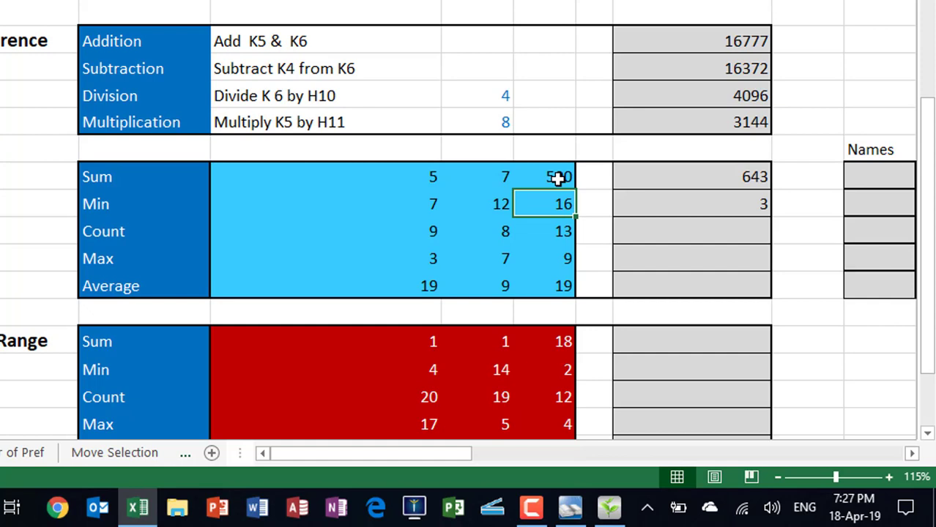
{"action": "key", "text": "ctrl+z"}
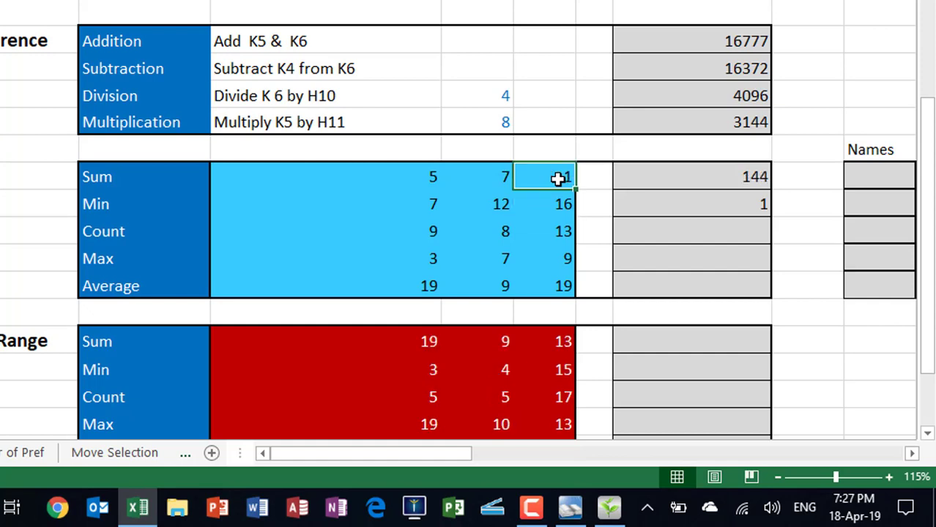
{"action": "left_click", "coordinate": [700, 233]}
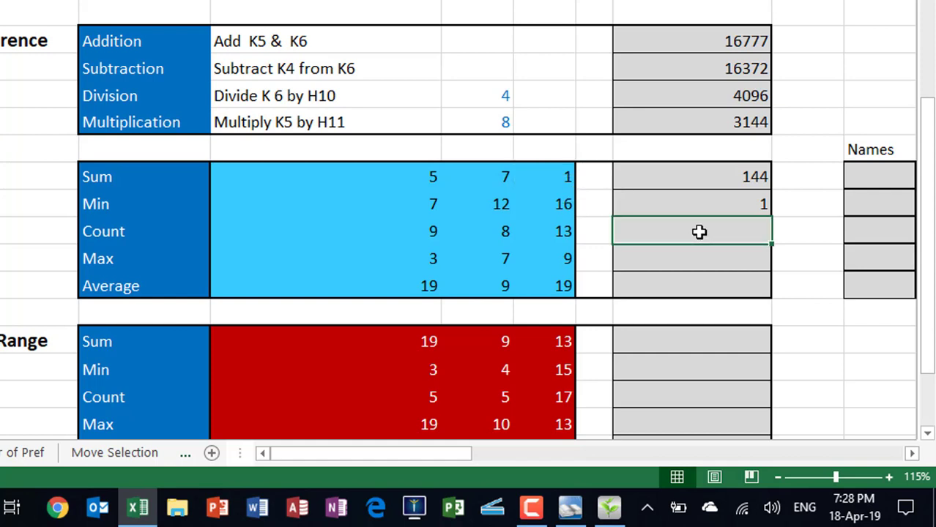
Enter =COUNT(G13:I17) in K15 from autocomplete, returning 15
{"action": "type", "text": "=coun"}
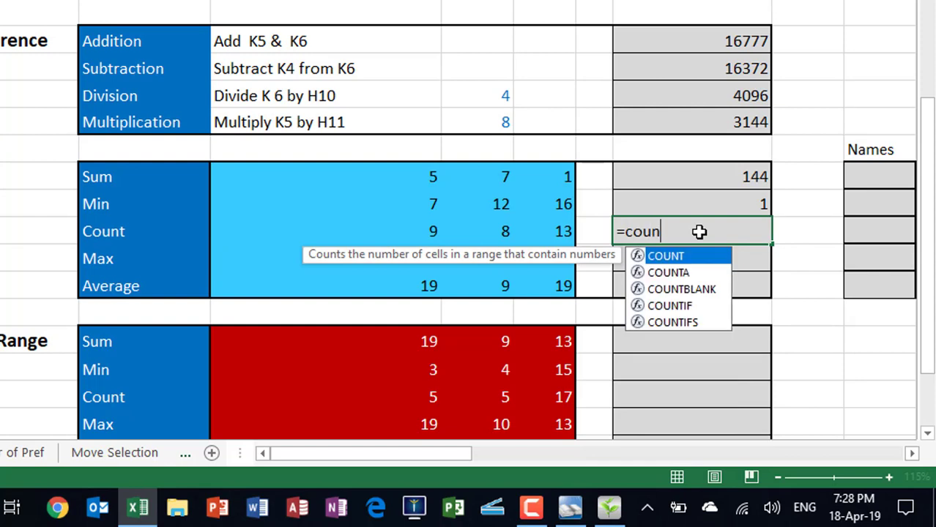
{"action": "key", "text": "Tab"}
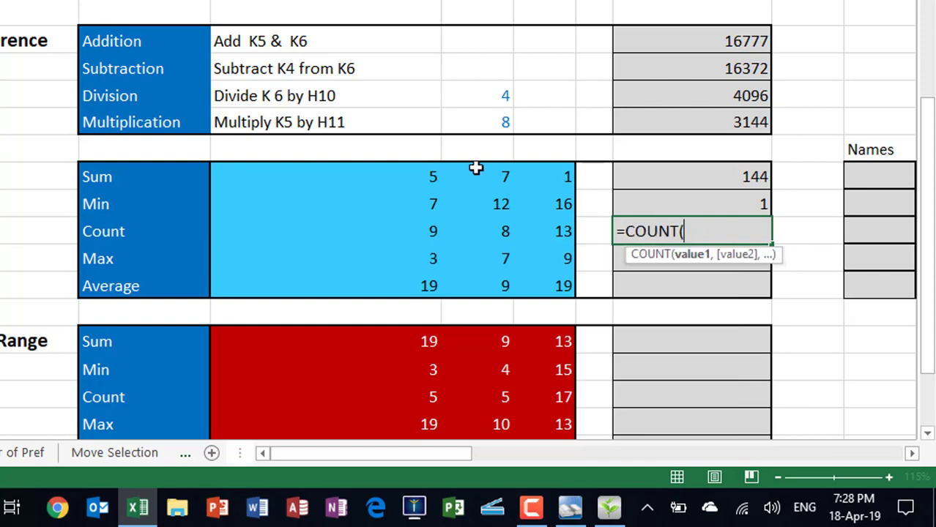
{"action": "left_click_drag", "start_coordinate": [377, 177], "coordinate": [532, 279]}
{"action": "type", "text": ")"}
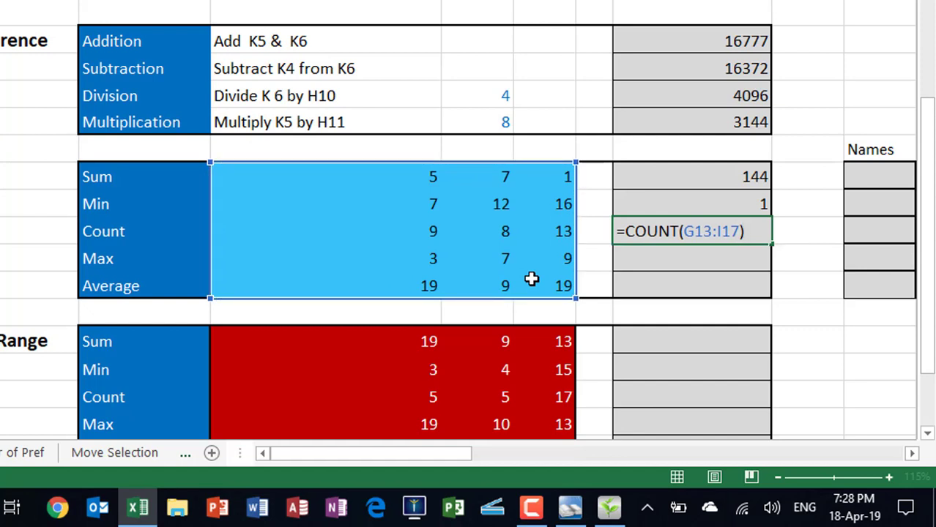
{"action": "key", "text": "Return"}
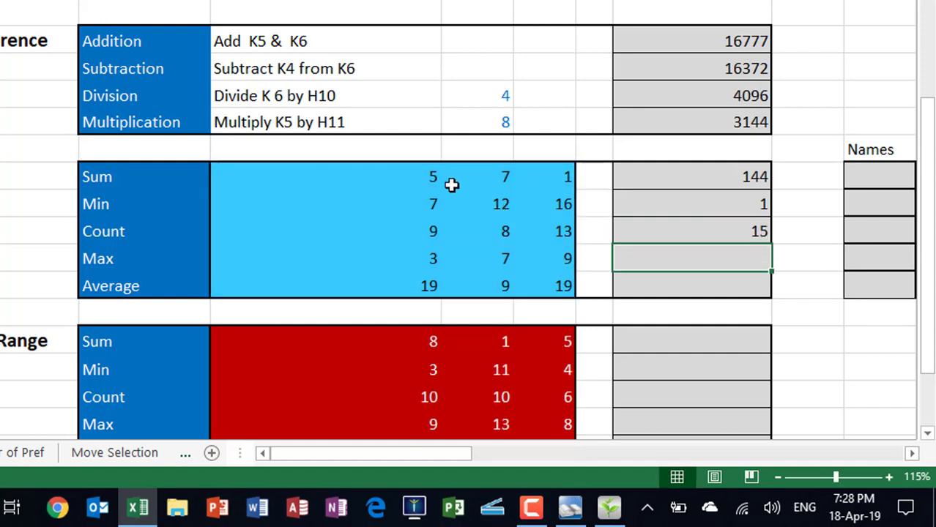
{"action": "left_click", "coordinate": [418, 177]}
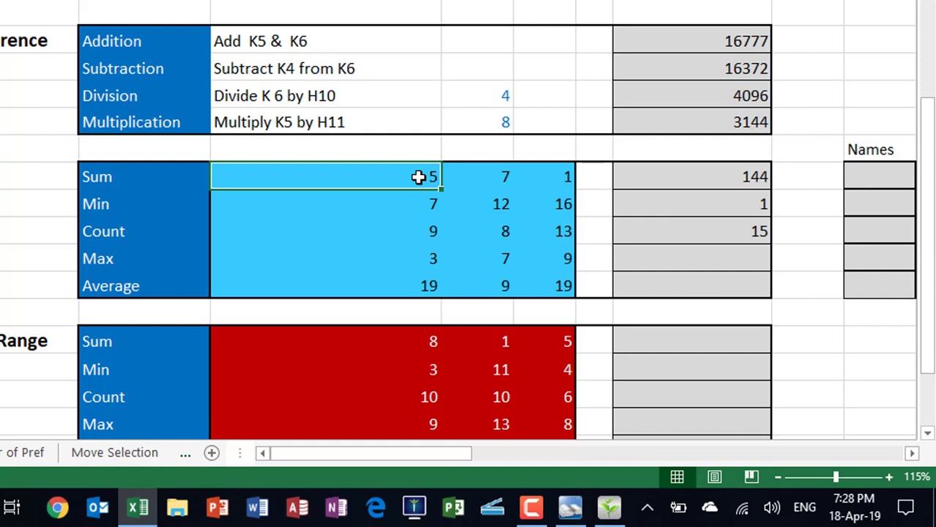
{"action": "type", "text": "Cat"}
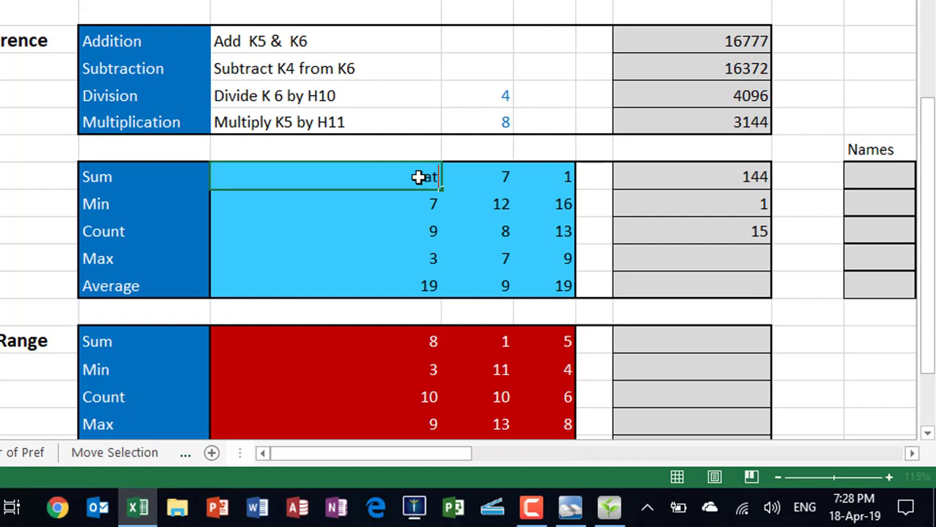
{"action": "type", "text": "imah"}
{"action": "key", "text": "ctrl+Return"}
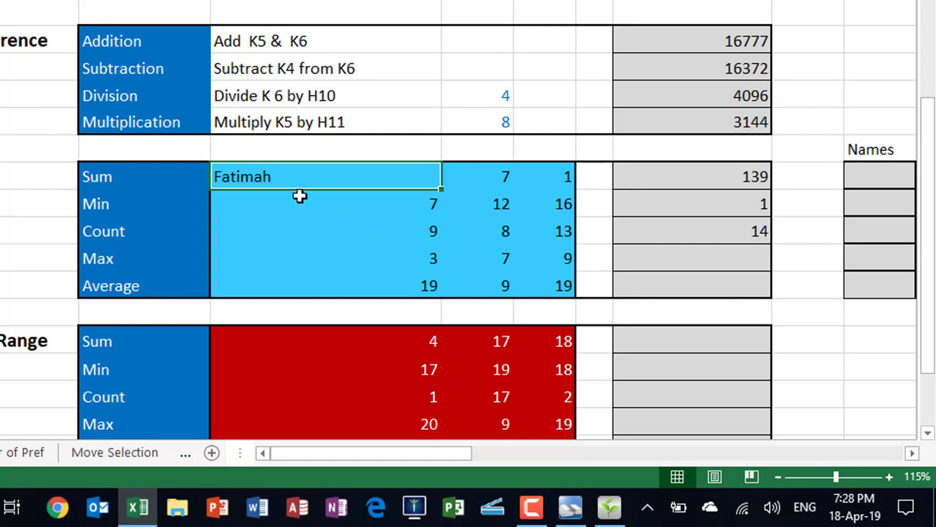
{"action": "key", "text": "ctrl+z"}
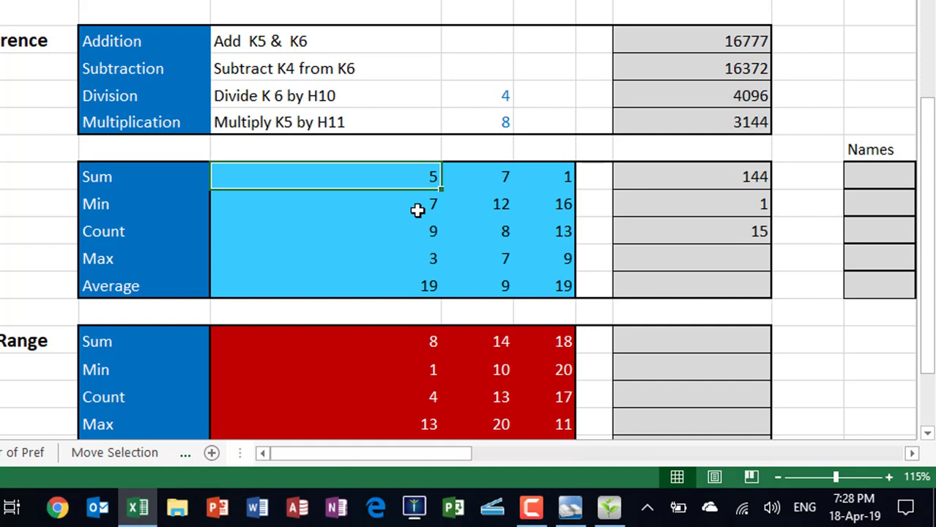
{"action": "key", "text": "Delete"}
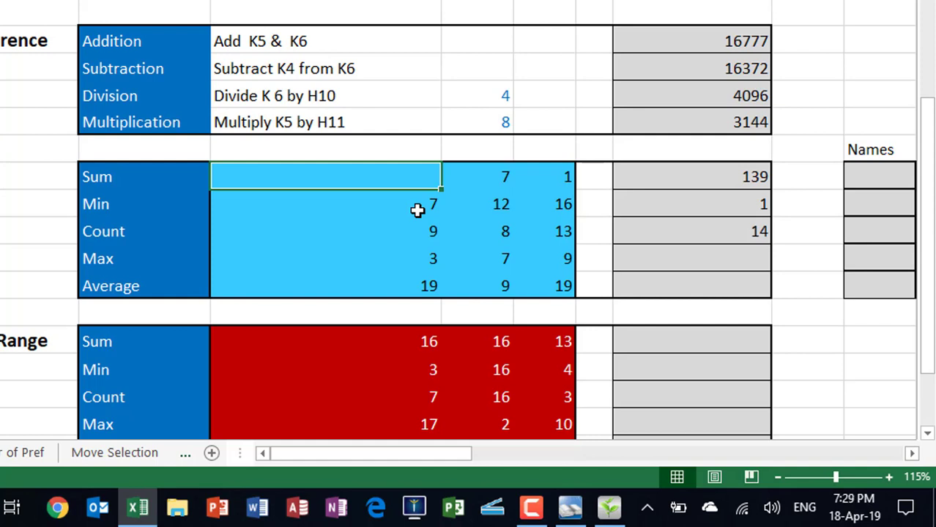
{"action": "key", "text": "ctrl+z"}
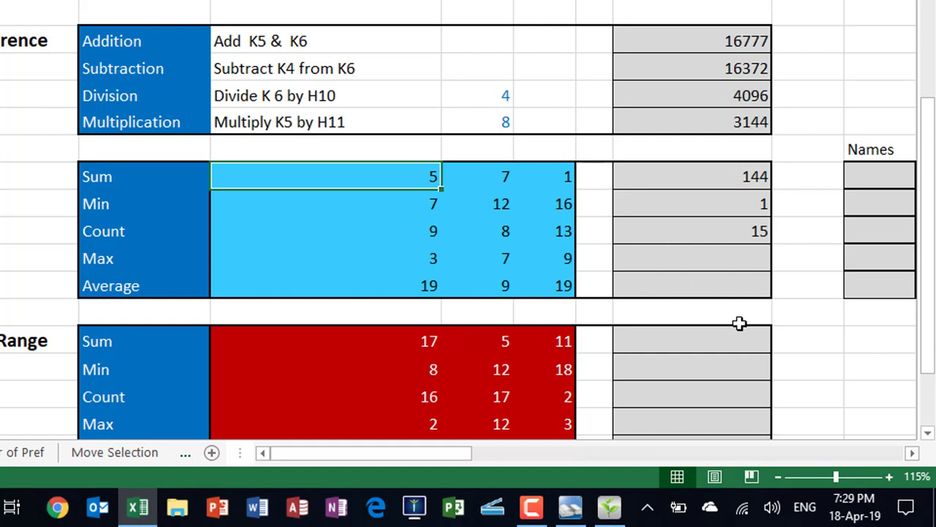
Enter =MAX(G13:I17) in the Max result cell K16, returning 19
{"action": "left_click", "coordinate": [706, 258]}
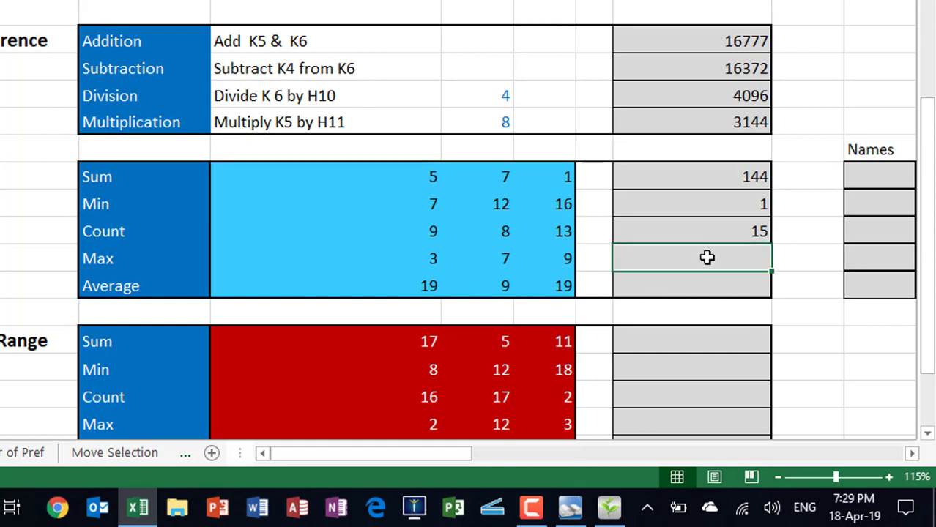
{"action": "type", "text": "=max"}
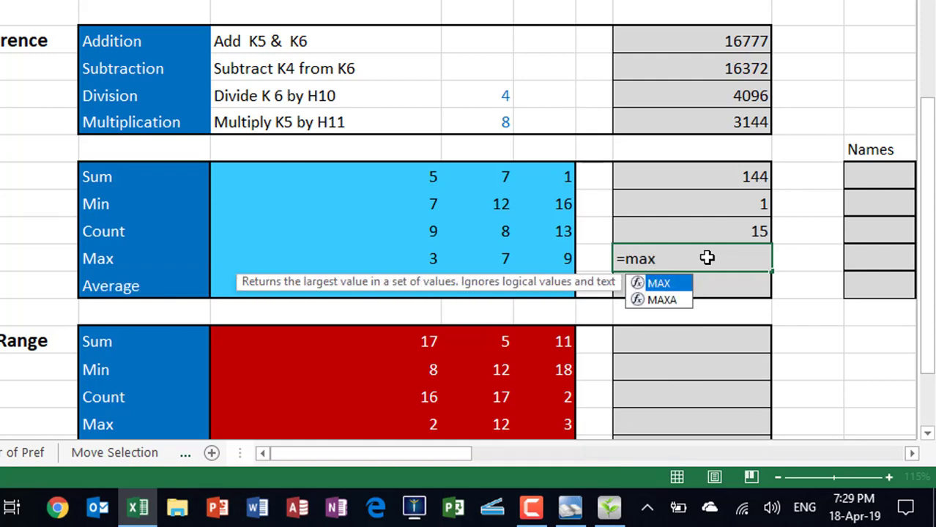
{"action": "key", "text": "Tab"}
{"action": "left_click_drag", "start_coordinate": [428, 175], "coordinate": [524, 286]}
{"action": "type", "text": ")"}
{"action": "key", "text": "Return"}
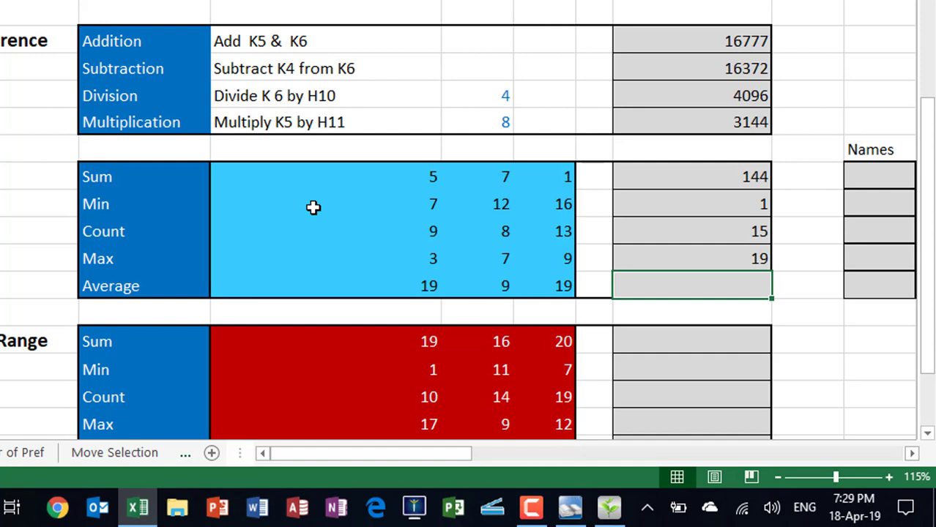
Enter =AVERAGE(G13:I17) in the Average result cell, returning 9.6
{"action": "type", "text": "=aver"}
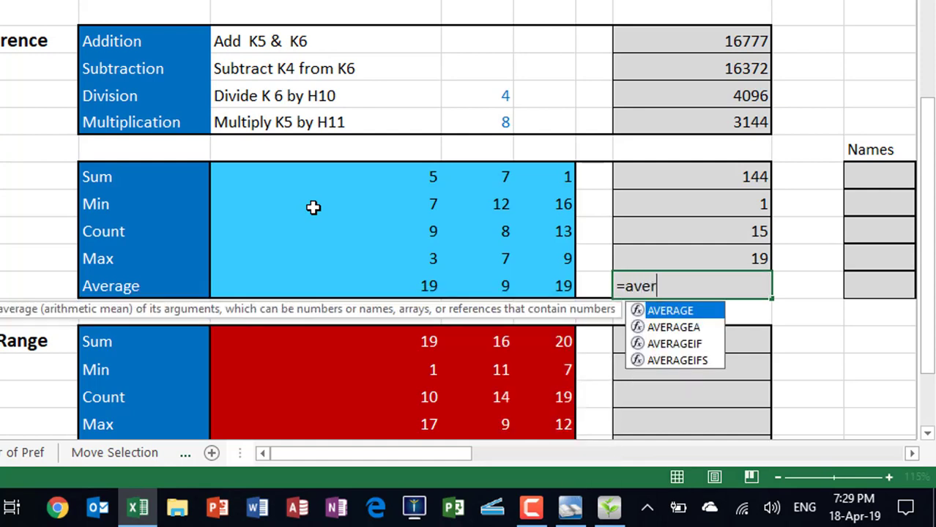
{"action": "key", "text": "Tab"}
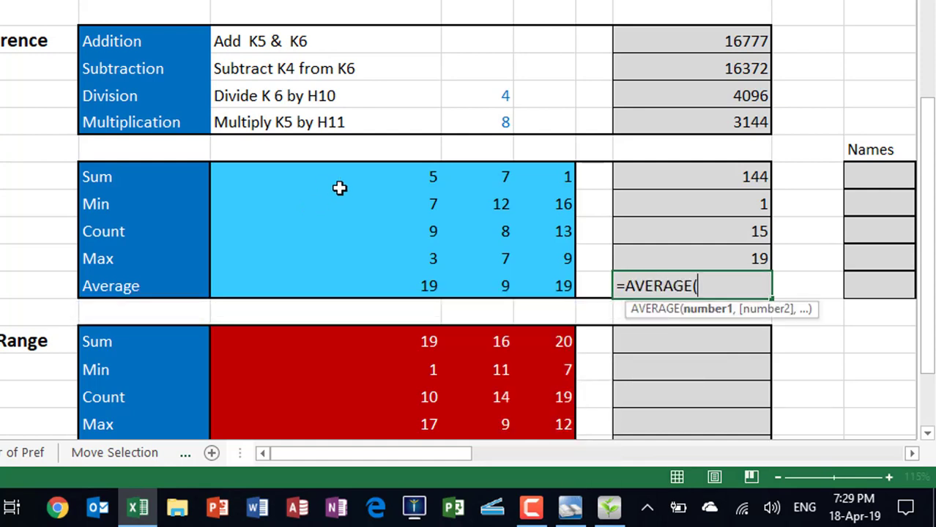
{"action": "left_click_drag", "start_coordinate": [359, 177], "coordinate": [530, 280]}
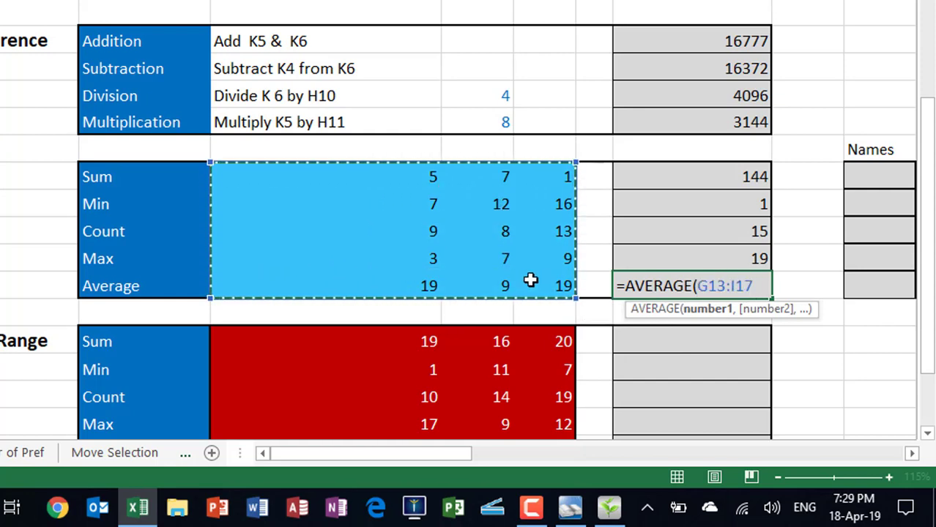
{"action": "key", "text": "Return"}
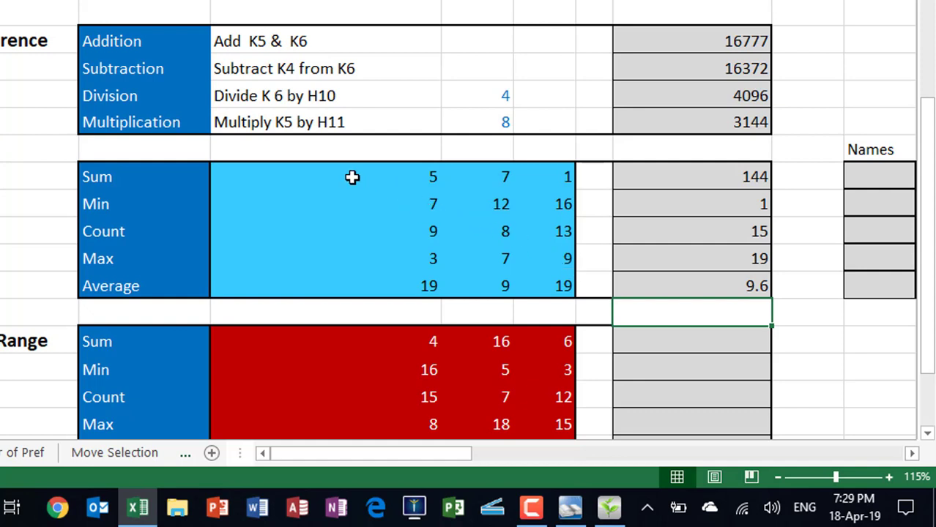
{"action": "key", "text": "Up"}
Add Average to the status bar statistics shown for the selected G13:I17 block
{"action": "left_click_drag", "start_coordinate": [352, 176], "coordinate": [540, 296]}
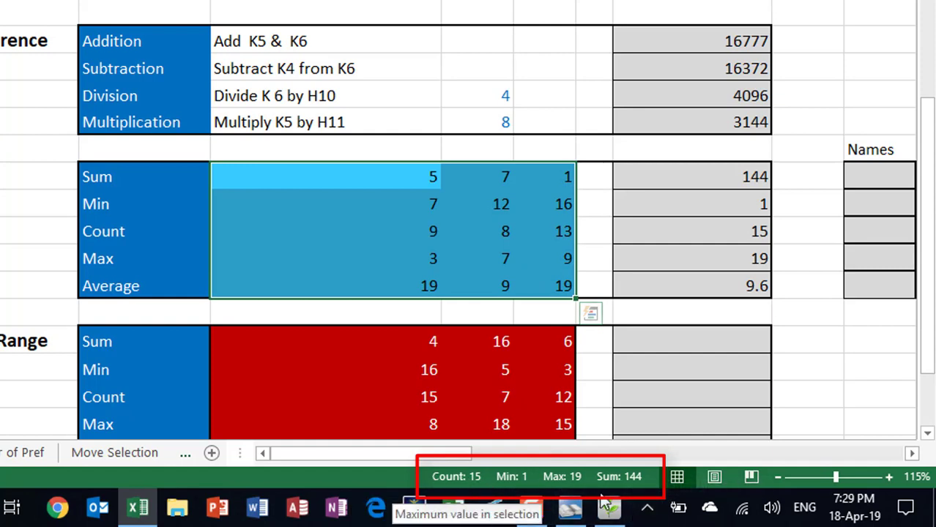
{"action": "mouse_move", "coordinate": [617, 502]}
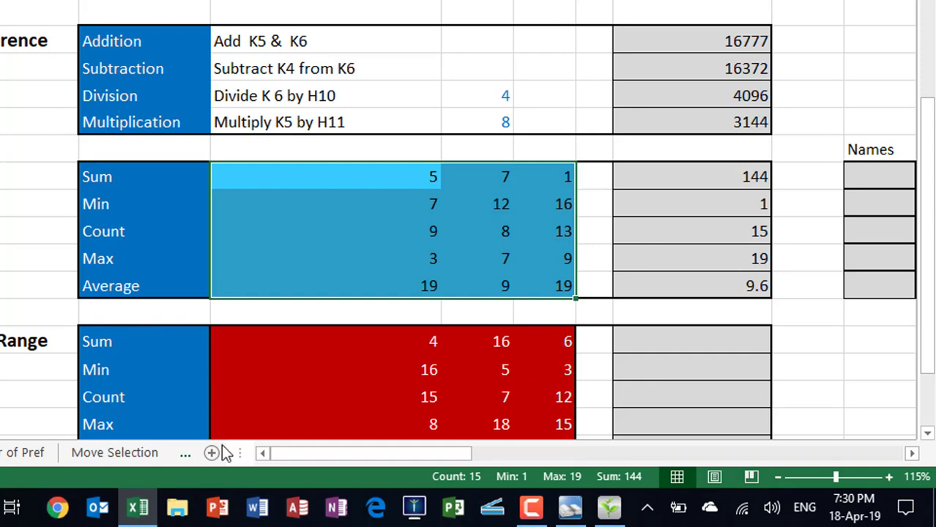
{"action": "right_click", "coordinate": [346, 475]}
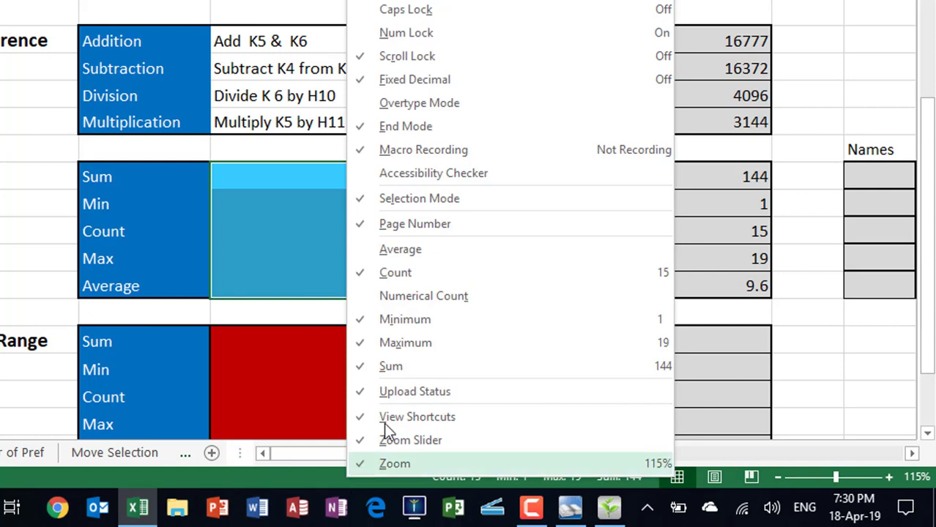
{"action": "left_click", "coordinate": [358, 255]}
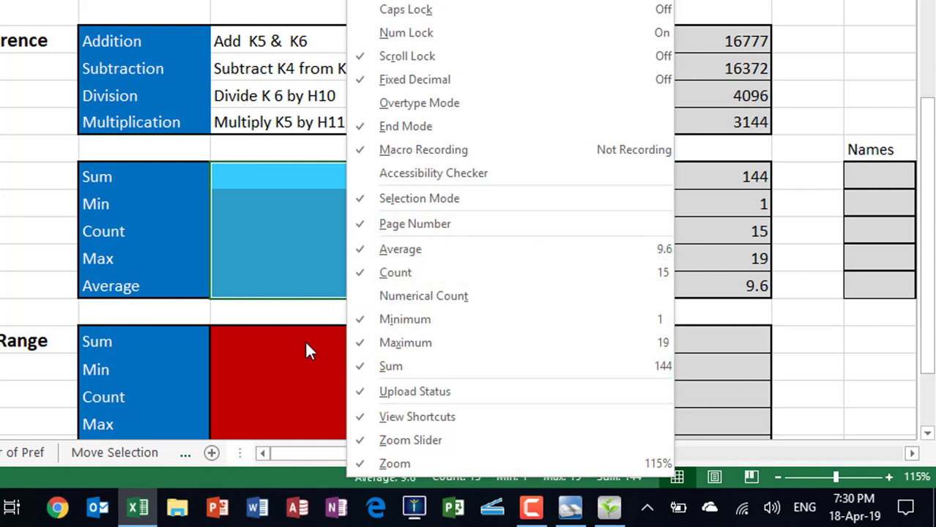
{"action": "key", "text": "Escape"}
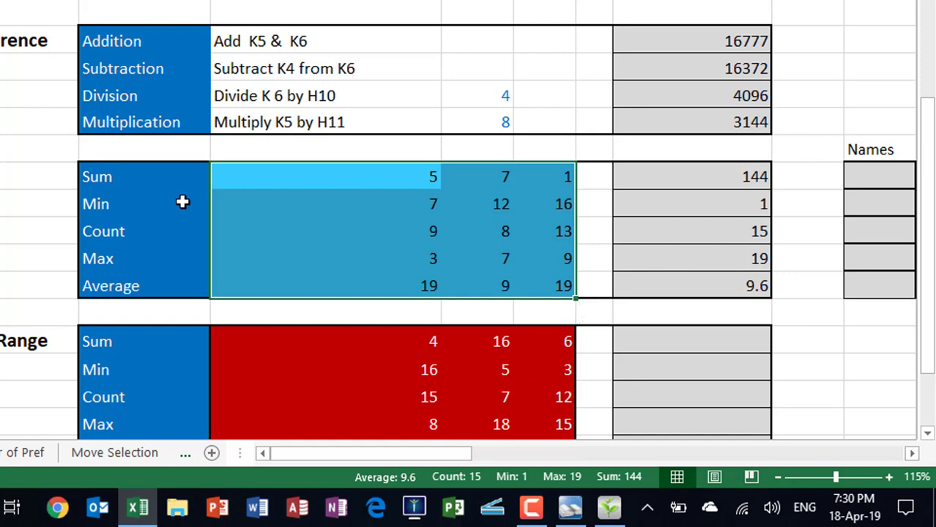
{"action": "left_click", "coordinate": [287, 183]}
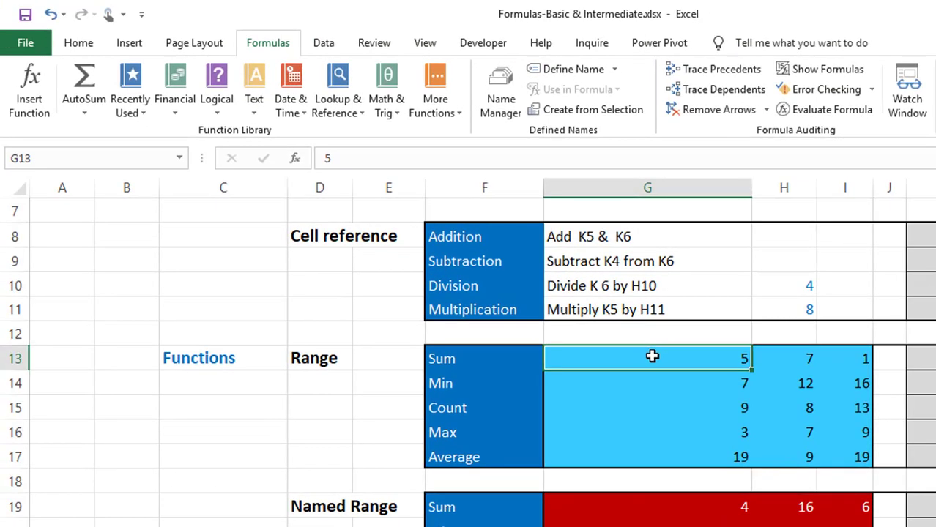
Name the selected block G13:I17 'Greg' through the Name Box
{"action": "left_click_drag", "start_coordinate": [548, 296], "coordinate": [741, 397]}
{"action": "left_click_drag", "start_coordinate": [840, 453], "coordinate": [842, 452]}
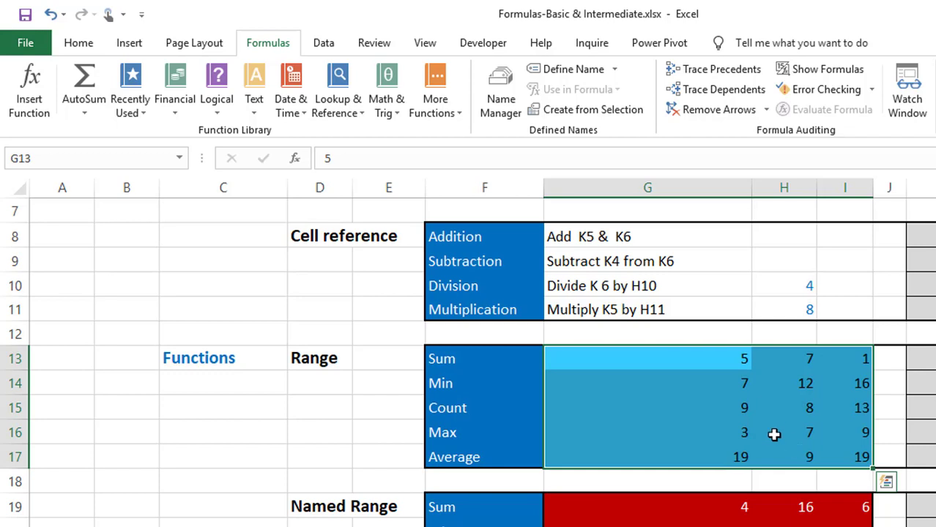
{"action": "left_click", "coordinate": [36, 158]}
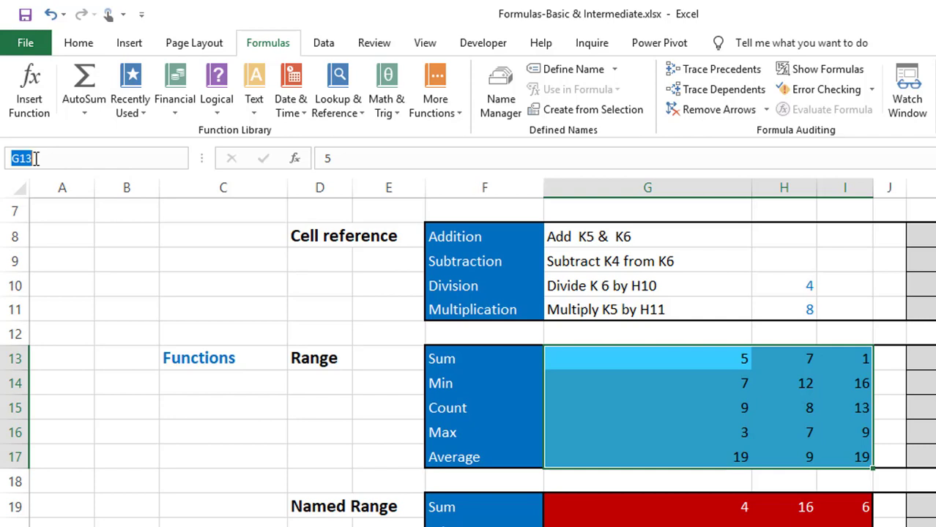
{"action": "type", "text": "Greg"}
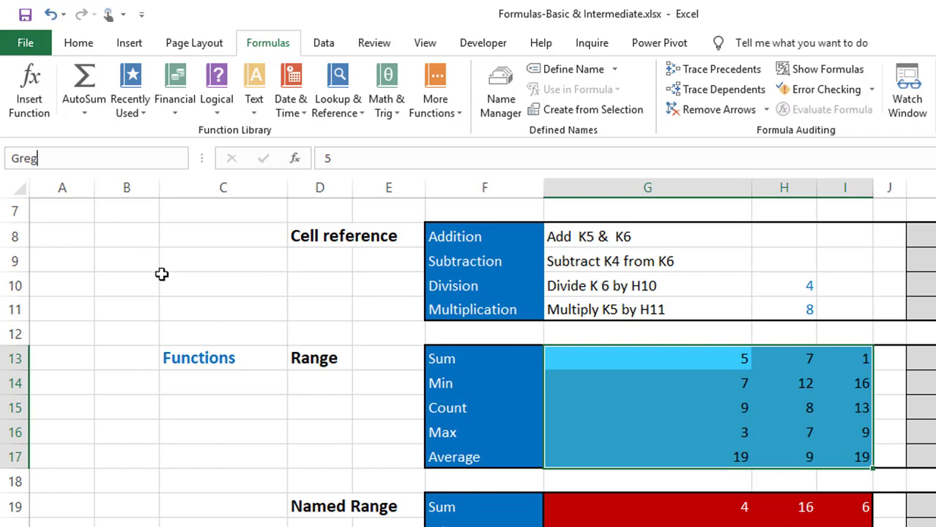
{"action": "key", "text": "Return"}
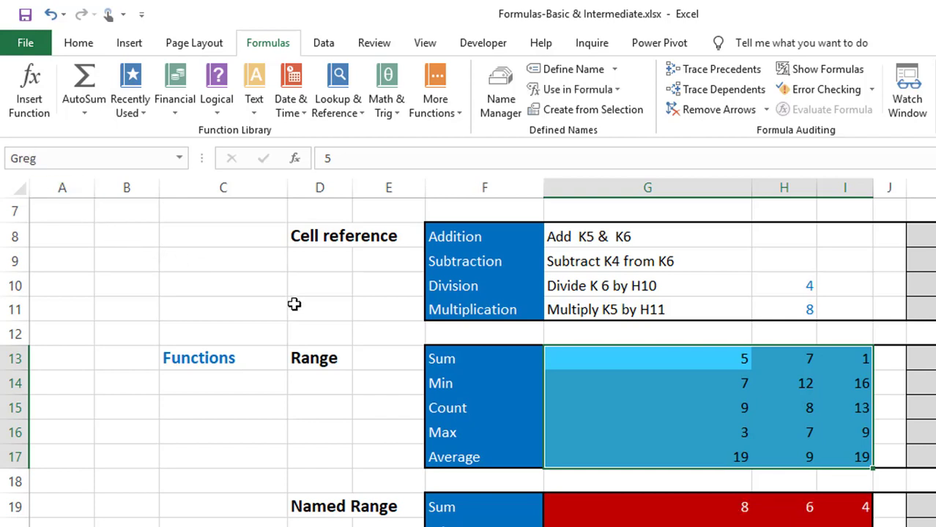
Reselect the Greg range from the Name Box list of defined names
{"action": "left_click", "coordinate": [252, 409]}
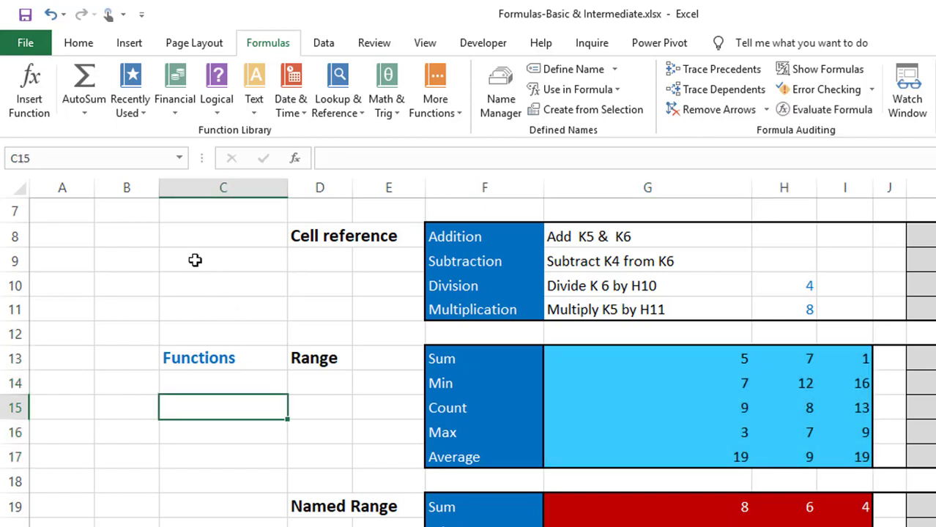
{"action": "left_click", "coordinate": [180, 159]}
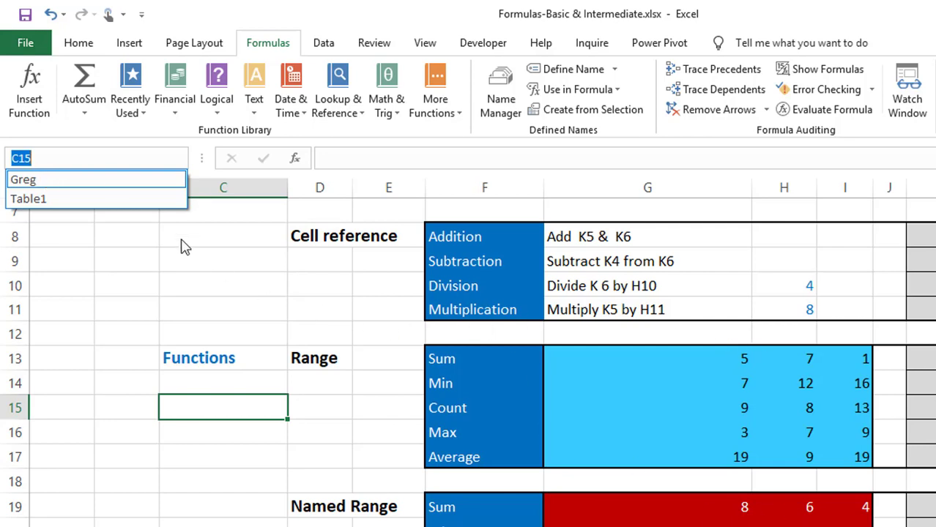
{"action": "left_click", "coordinate": [121, 181]}
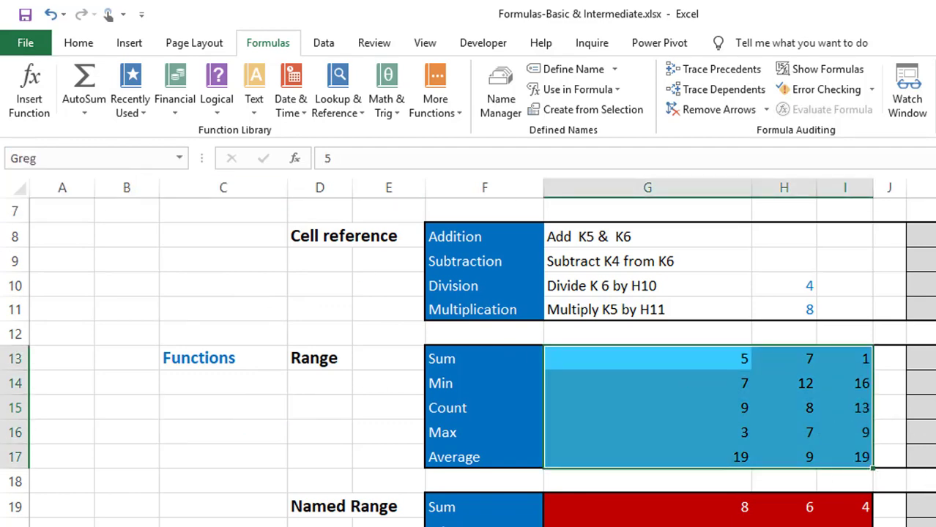
{"action": "left_click", "coordinate": [935, 358]}
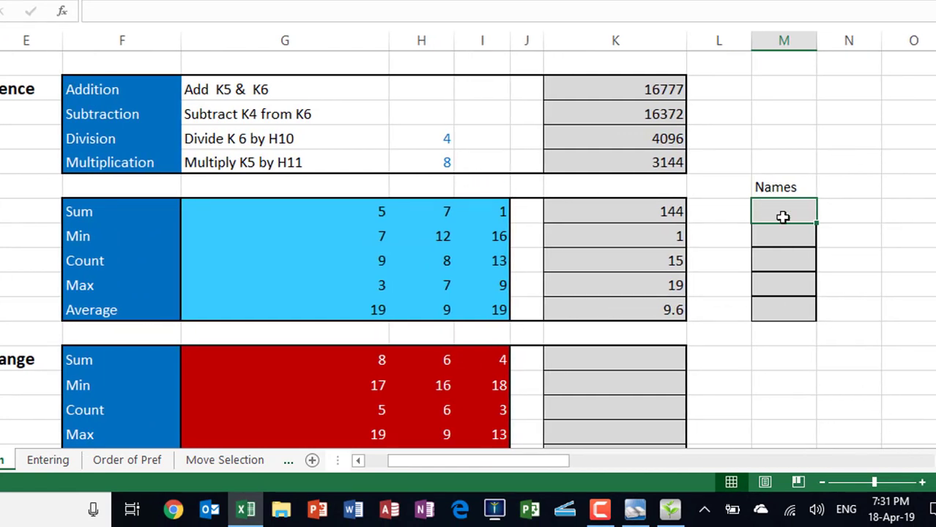
Enter =SUM(Greg) in M13, returning 144, then select the red block G19:I23
{"action": "type", "text": "=sum("}
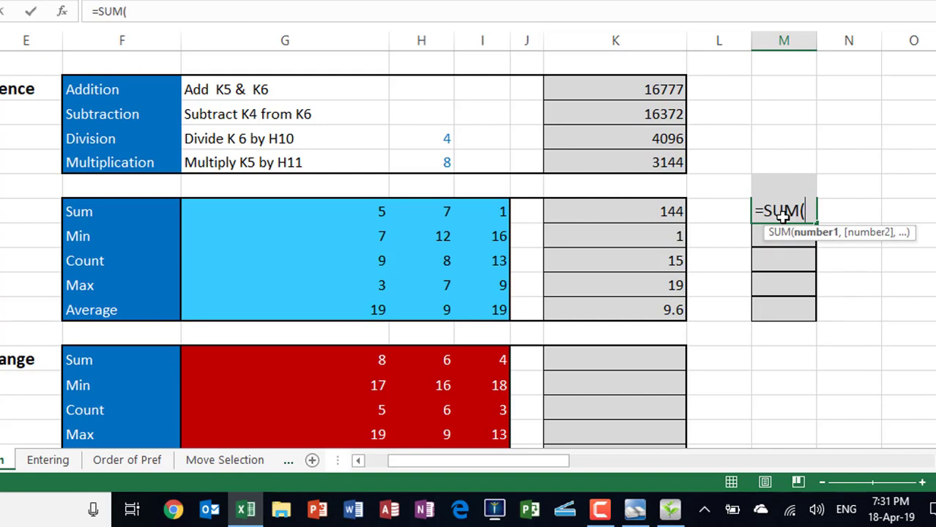
{"action": "type", "text": "gr"}
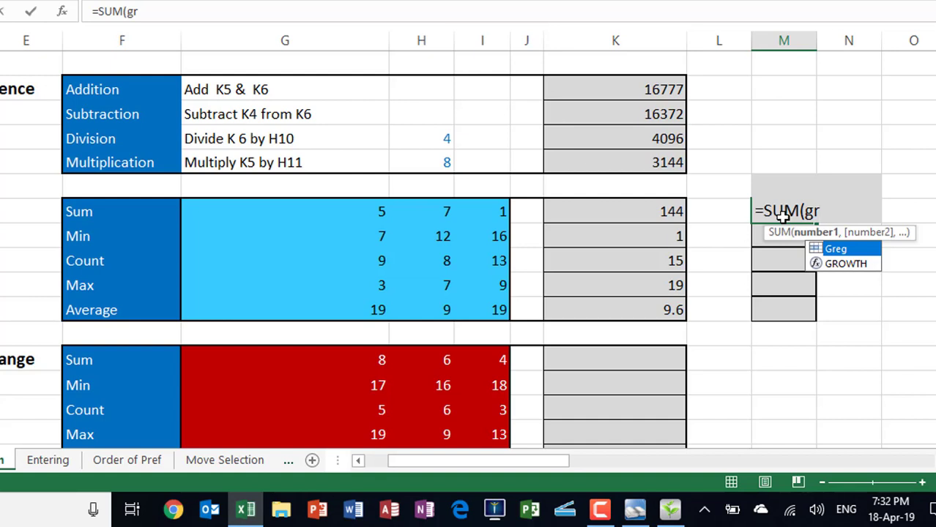
{"action": "key", "text": "Tab"}
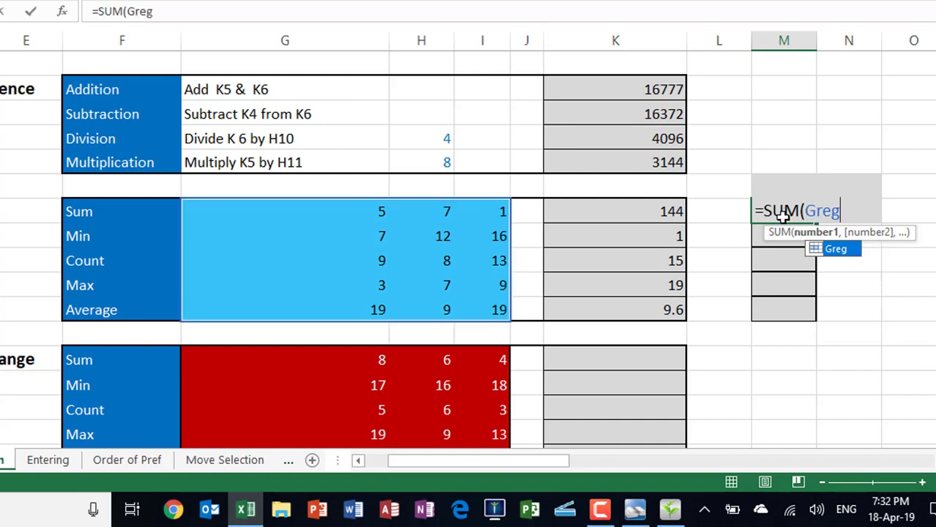
{"action": "type", "text": ")"}
{"action": "key", "text": "Return"}
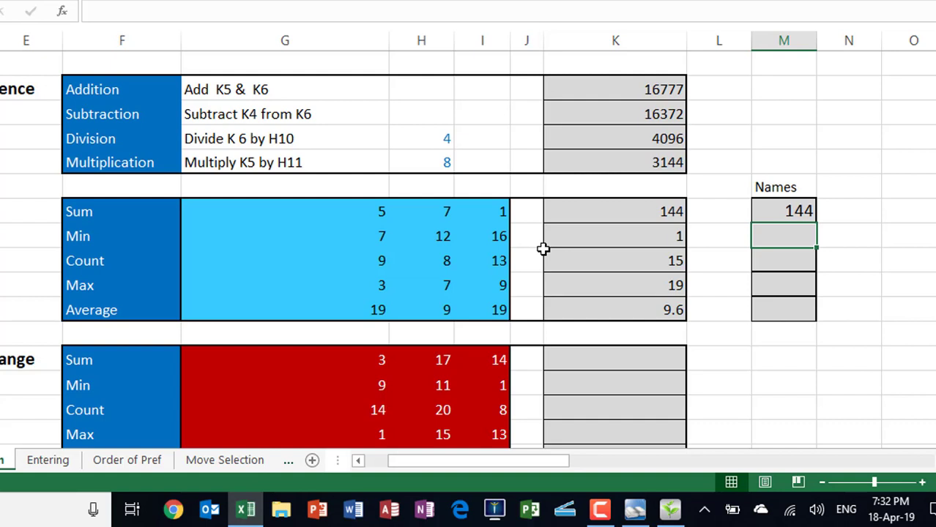
{"action": "scroll", "coordinate": [639, 269], "scroll_direction": "down", "scroll_amount": 2}
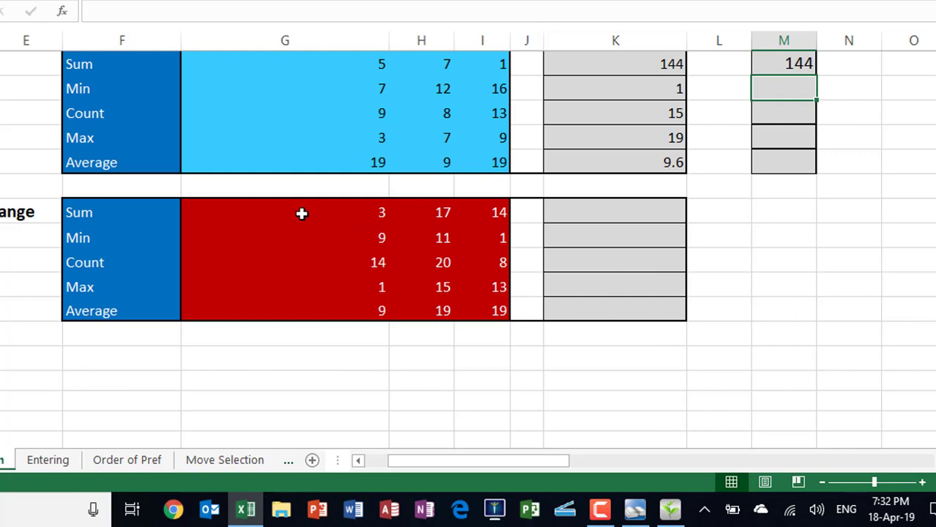
{"action": "left_click_drag", "start_coordinate": [300, 212], "coordinate": [493, 306]}
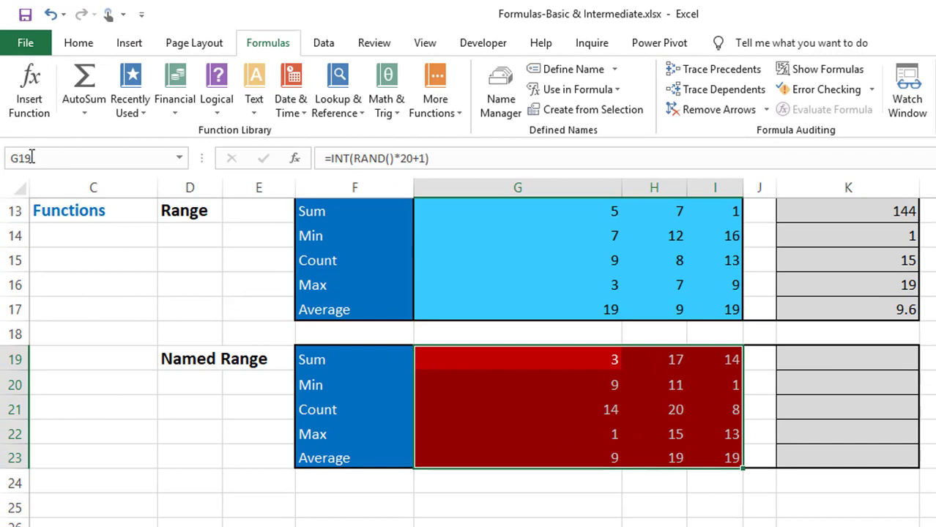
Name the red block G19:I23 'Ronald' and reselect it from the Name Box list
{"action": "left_click", "coordinate": [31, 157]}
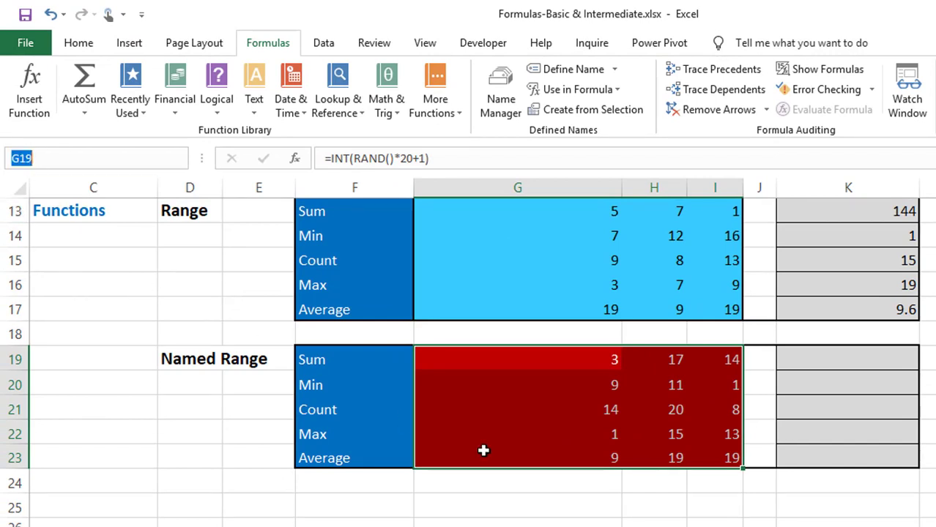
{"action": "type", "text": "R"}
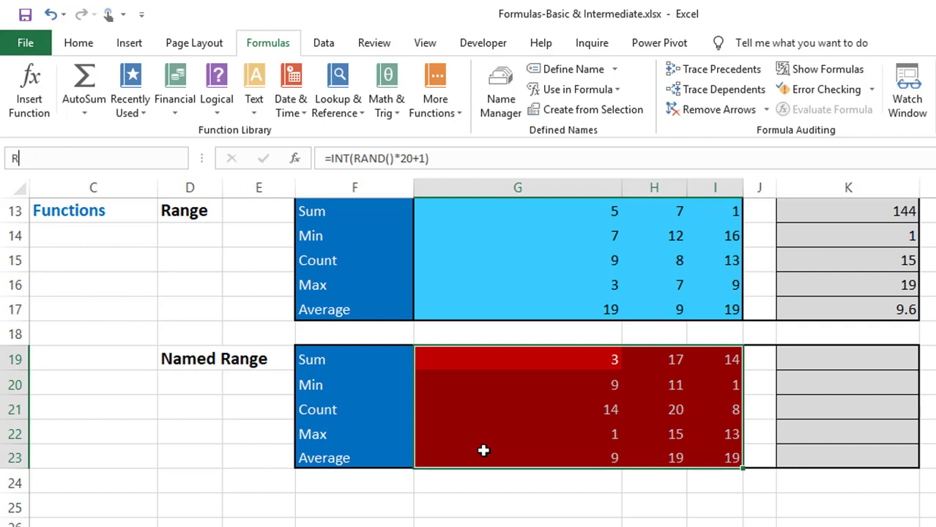
{"action": "type", "text": "onald"}
{"action": "key", "text": "Return"}
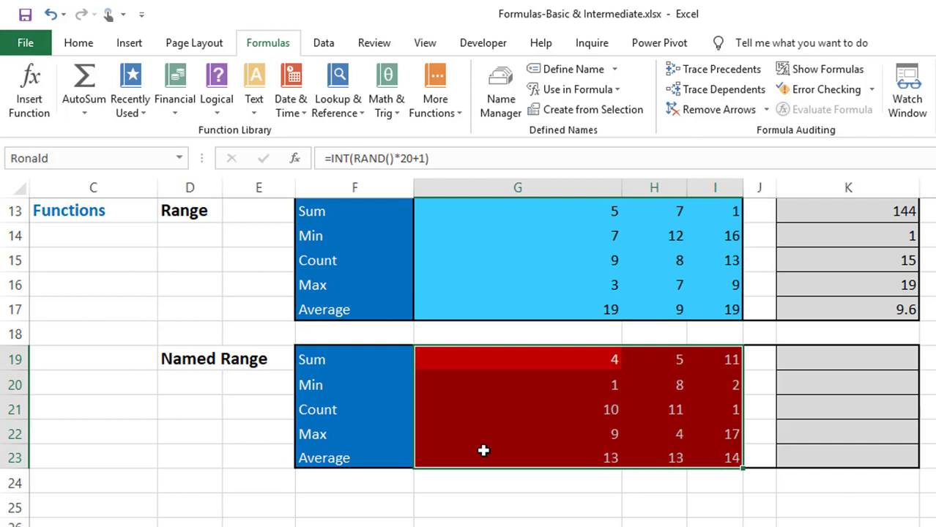
{"action": "left_click", "coordinate": [643, 523]}
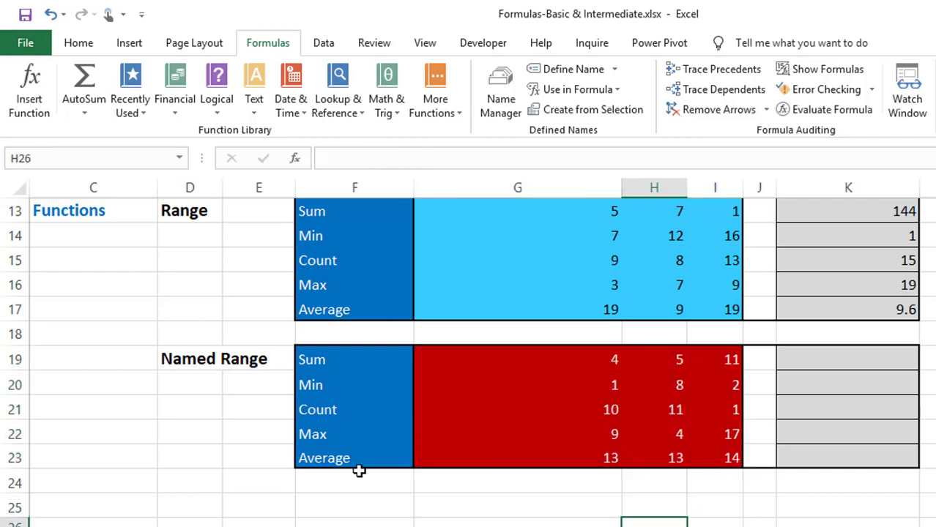
{"action": "left_click", "coordinate": [181, 159]}
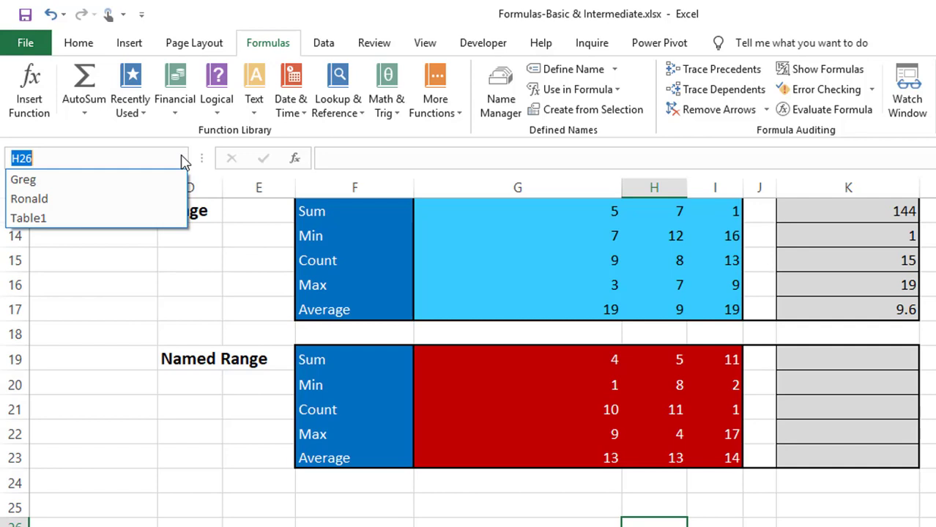
{"action": "left_click", "coordinate": [59, 199]}
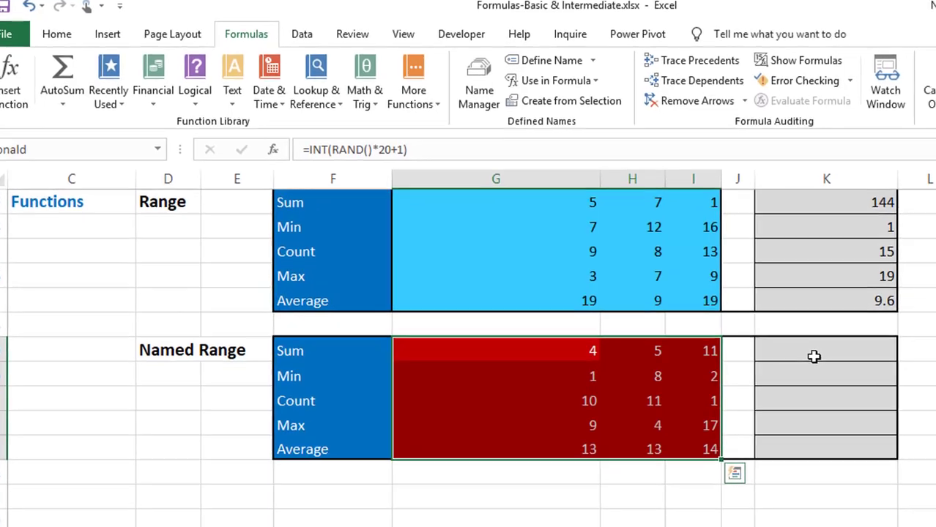
Enter =SUM(Ronald) in K19 using the AutoComplete name suggestion, returning 122
{"action": "left_click", "coordinate": [836, 365]}
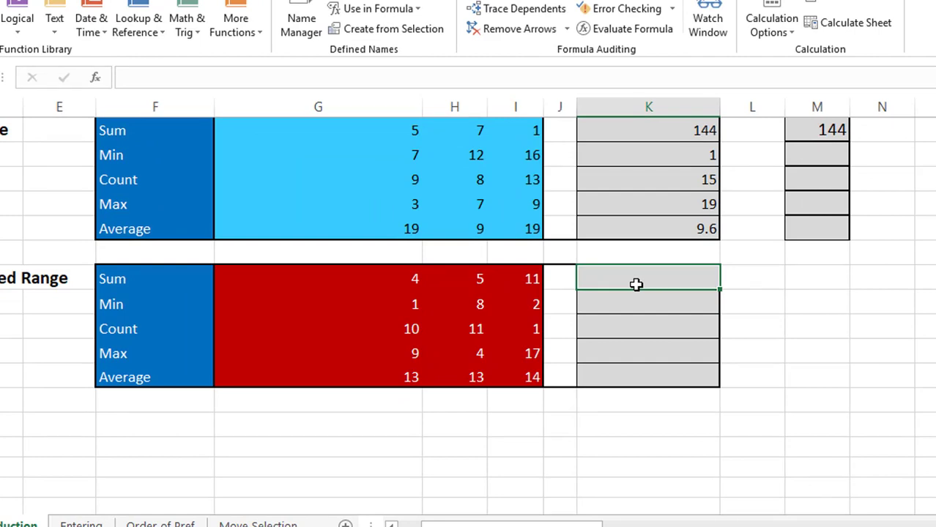
{"action": "type", "text": "=sum"}
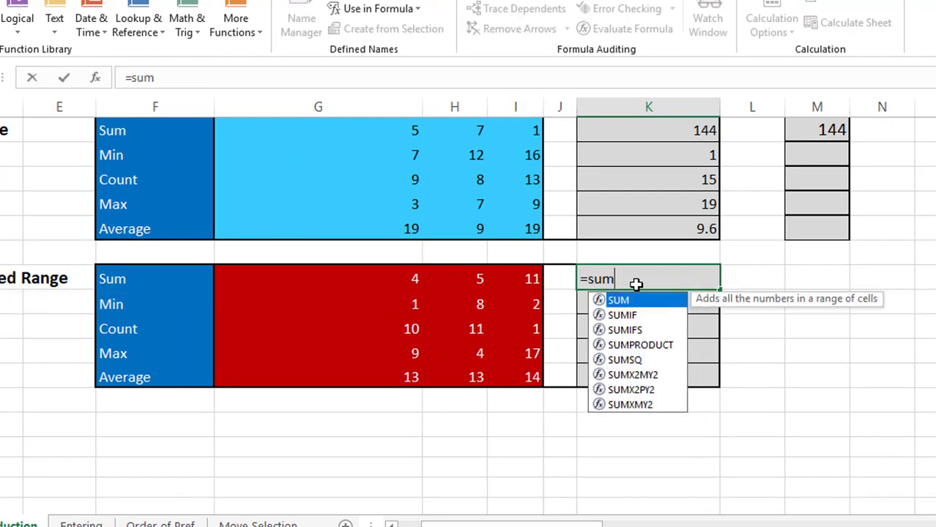
{"action": "key", "text": "Tab"}
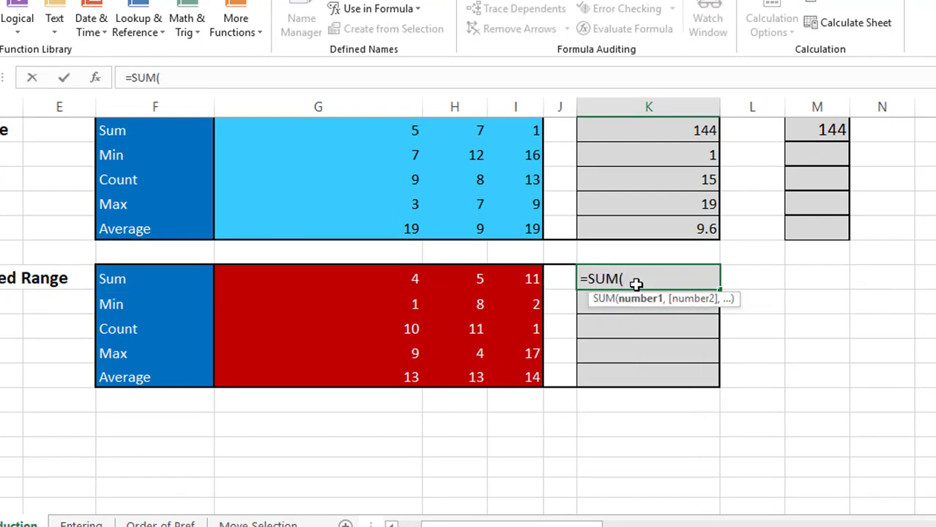
{"action": "type", "text": "Ro"}
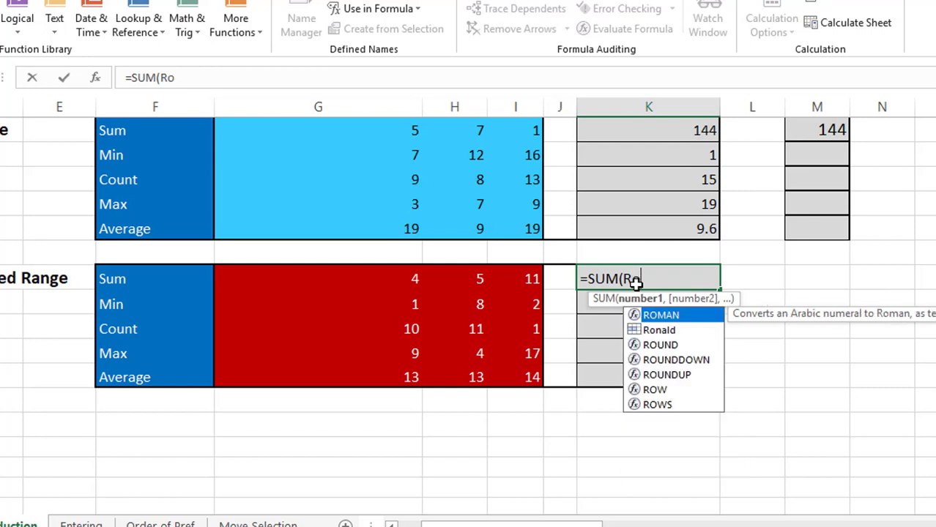
{"action": "key", "text": "Down"}
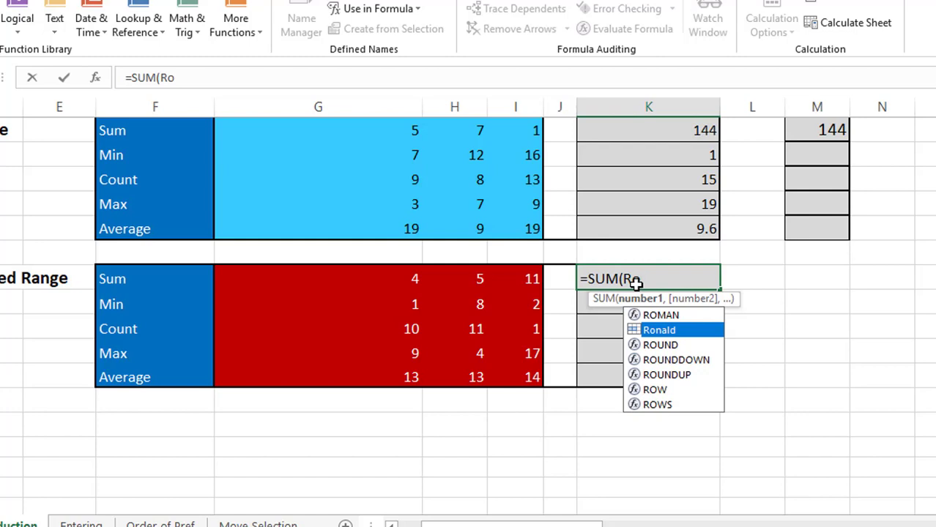
{"action": "key", "text": "Tab"}
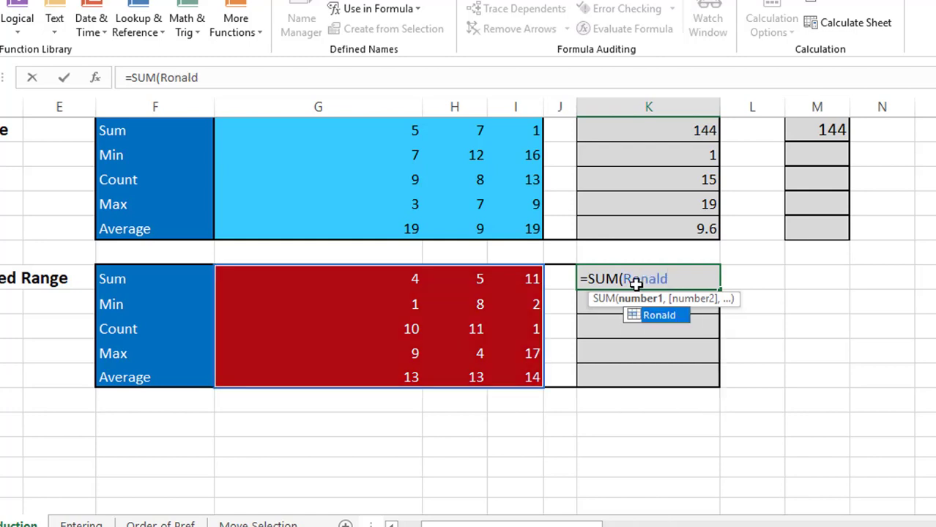
{"action": "type", "text": ")"}
{"action": "key", "text": "Return"}
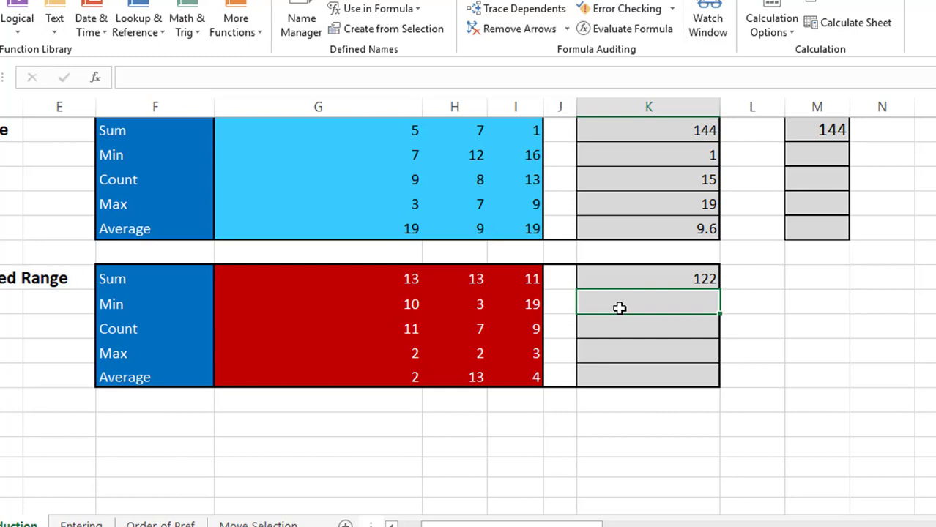
Enter =MIN(Ronald) in K20 via the F3 Paste Name list, returning 2
{"action": "type", "text": "=Min"}
{"action": "key", "text": "Tab"}
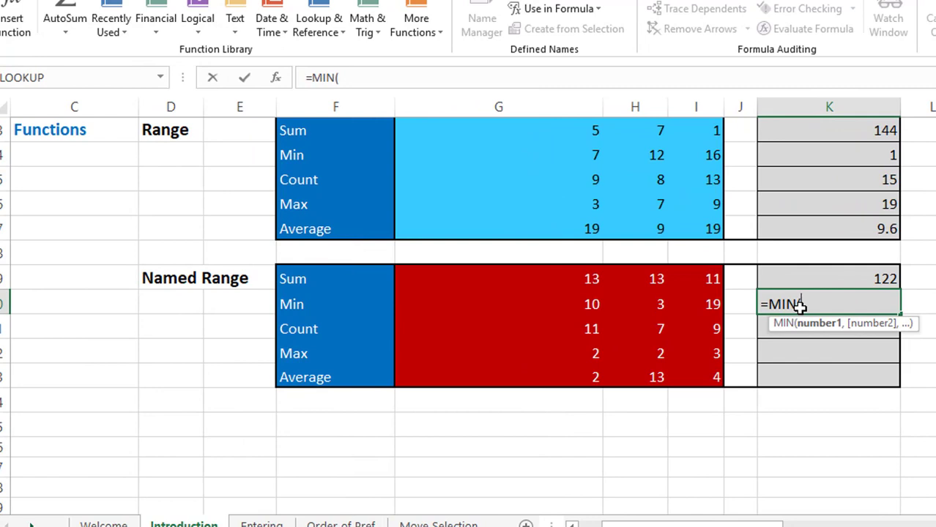
{"action": "key", "text": "F3"}
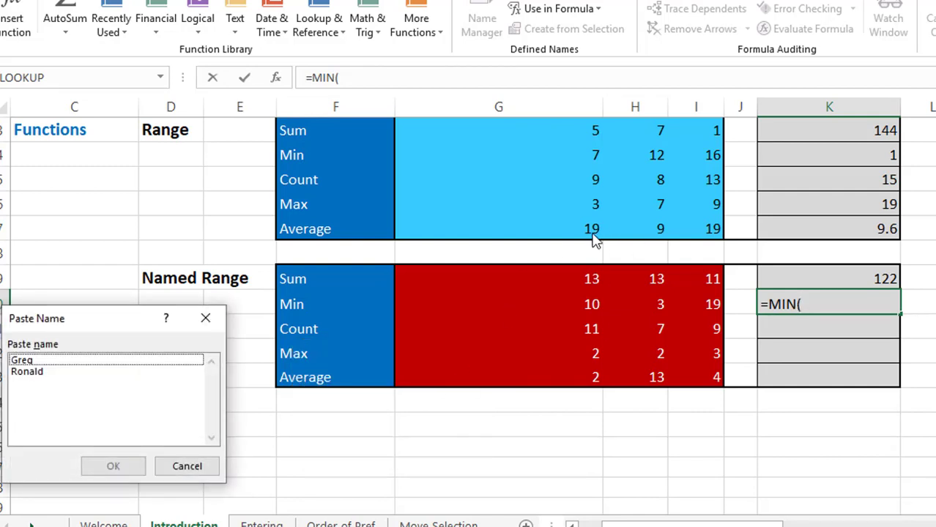
{"action": "left_click_drag", "start_coordinate": [91, 327], "coordinate": [372, 209]}
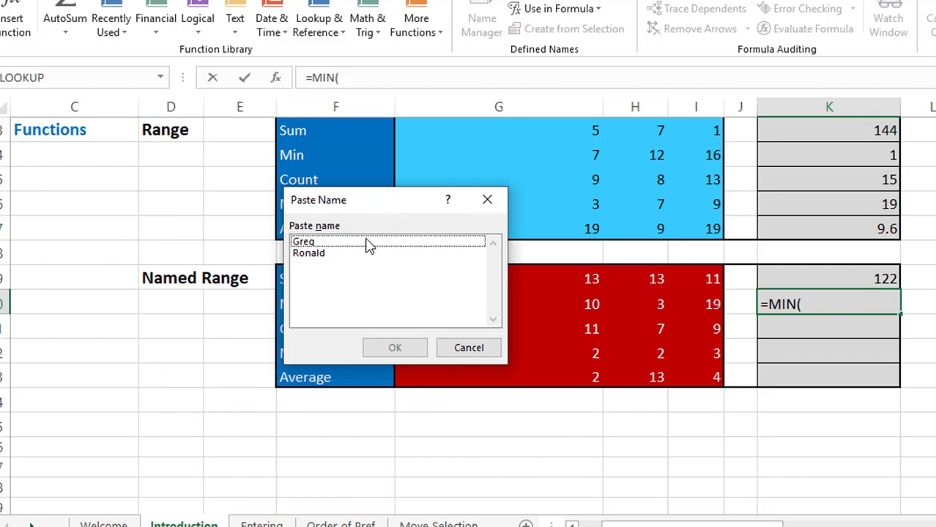
{"action": "left_click", "coordinate": [306, 255]}
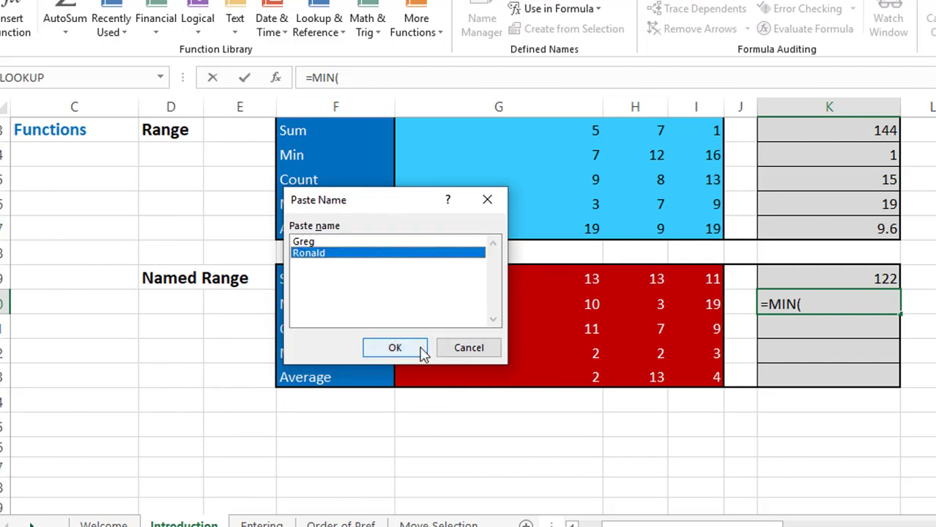
{"action": "left_click", "coordinate": [415, 351]}
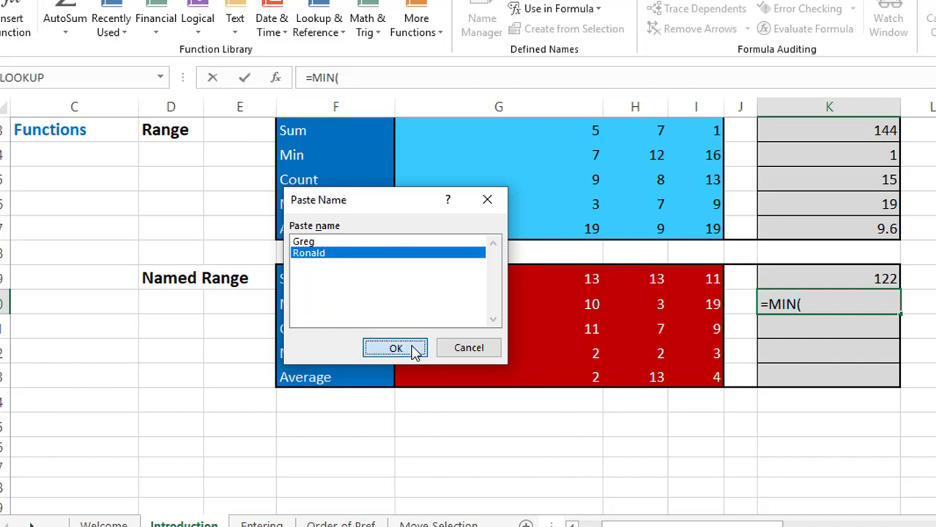
{"action": "type", "text": ")"}
{"action": "key", "text": "Return"}
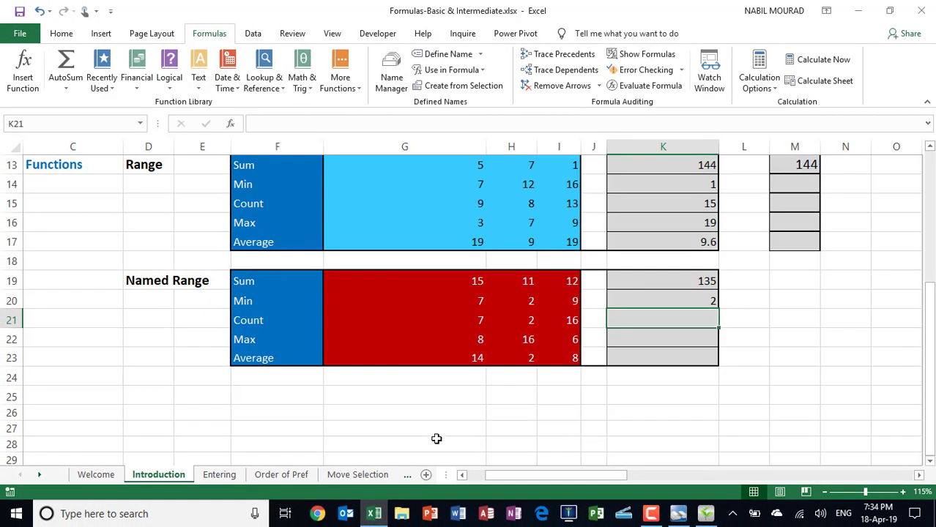
From the Formulas tab, open Name Manager (Ctrl+F3) to show the Greg and Ronald named ranges
{"action": "left_click", "coordinate": [61, 34]}
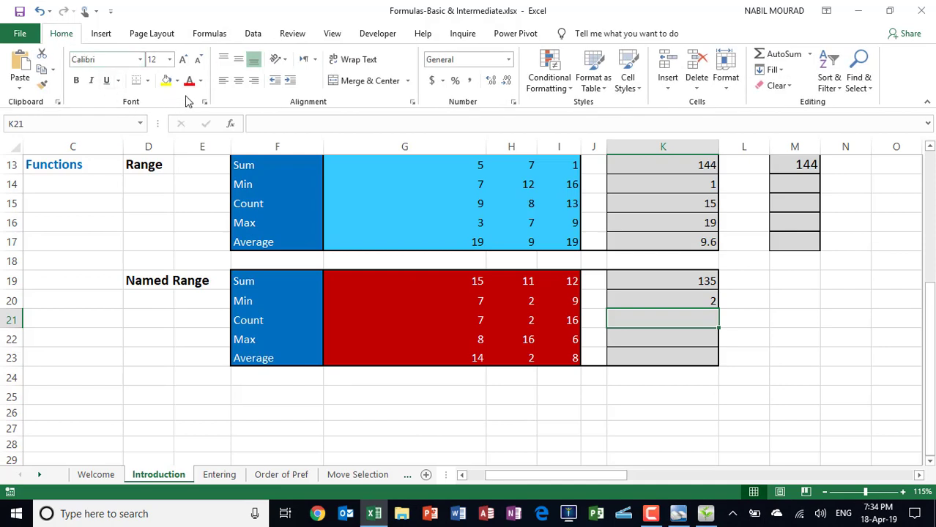
{"action": "left_click", "coordinate": [213, 33]}
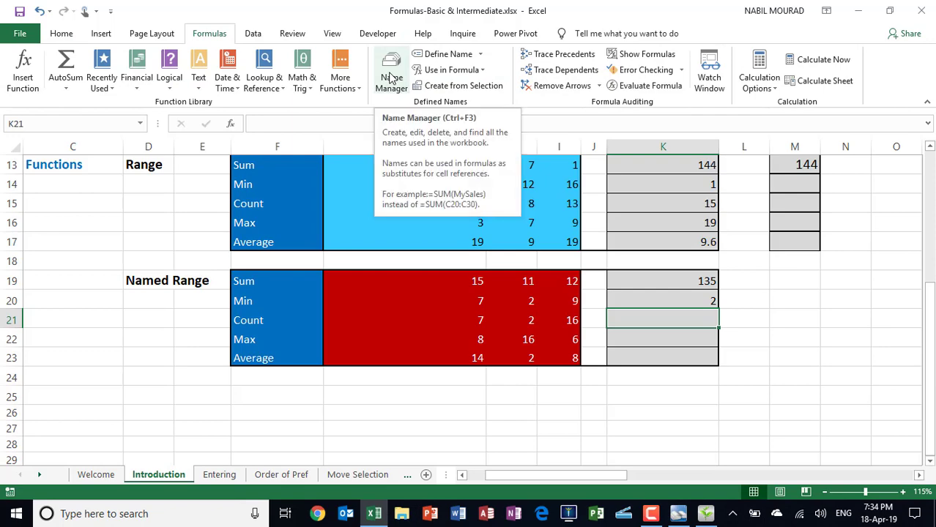
{"action": "key", "text": "ctrl+F3"}
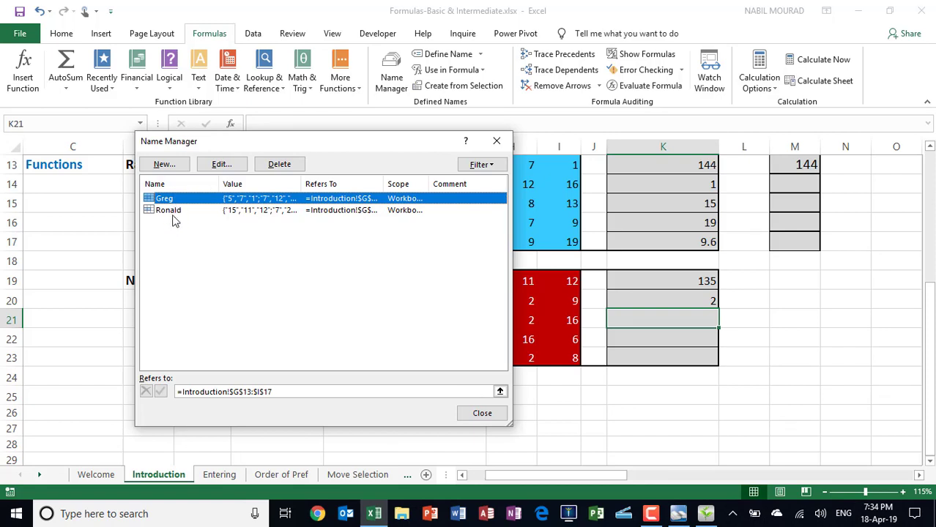
Change Greg's reference from G13:I17 to Introduction!$H$13:$I$17, then close Name Manager
{"action": "left_click", "coordinate": [220, 164]}
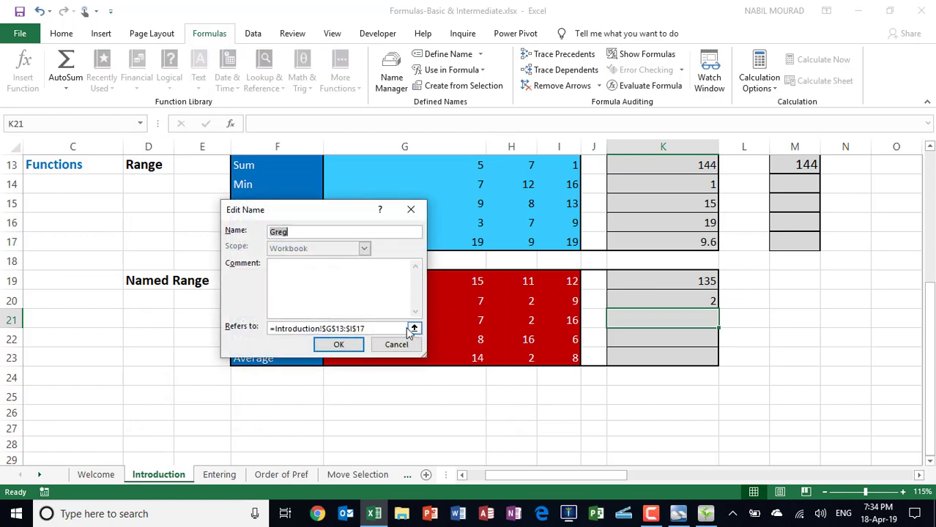
{"action": "left_click", "coordinate": [372, 326]}
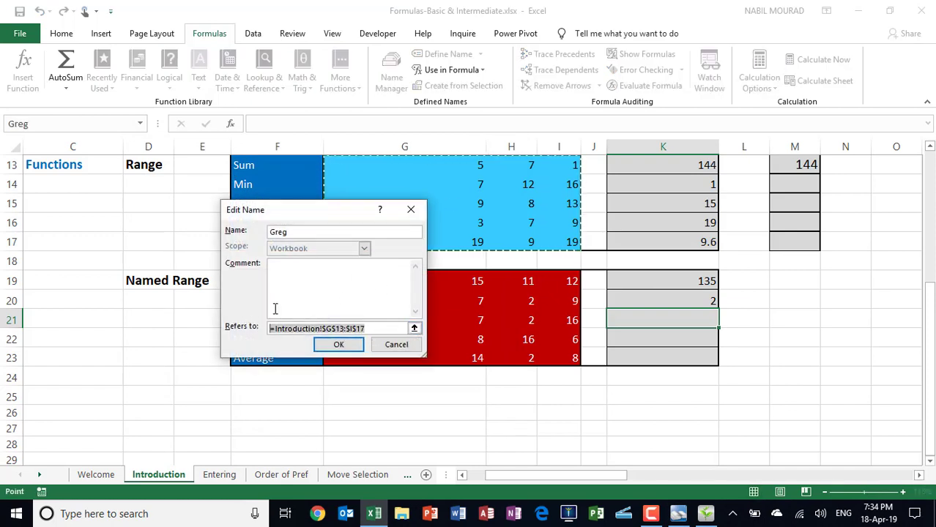
{"action": "left_click_drag", "start_coordinate": [515, 167], "coordinate": [556, 244]}
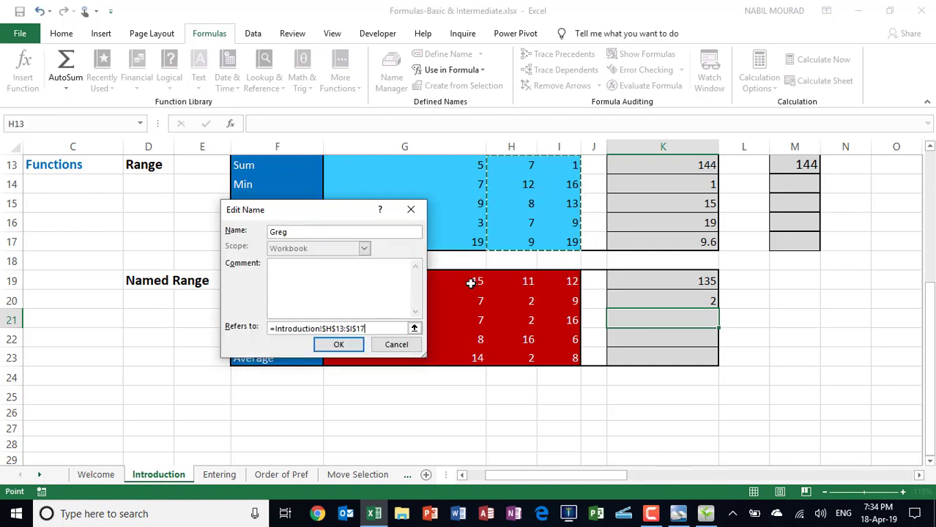
{"action": "left_click", "coordinate": [333, 345]}
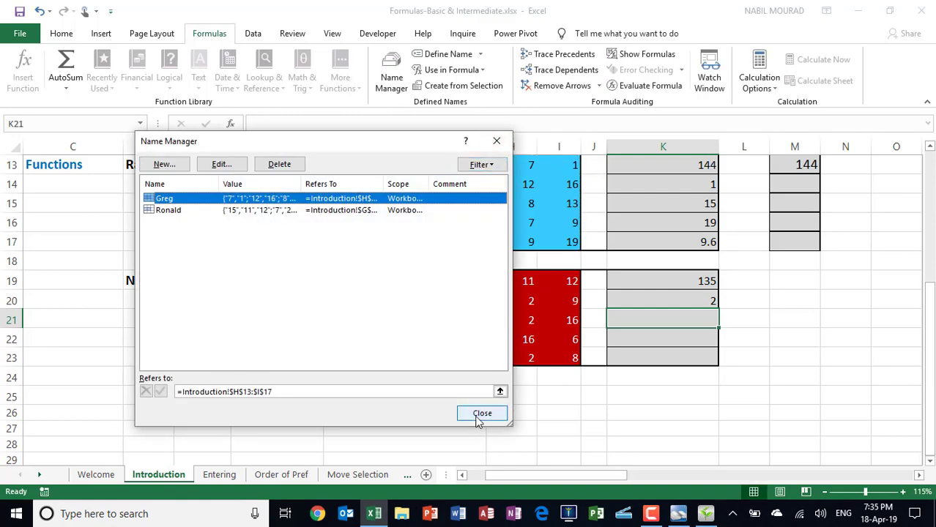
{"action": "left_click", "coordinate": [485, 414]}
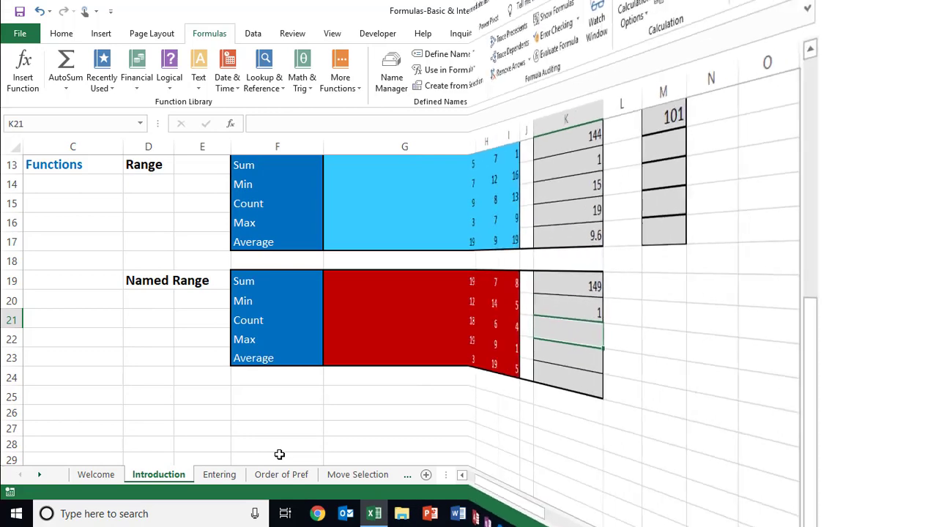